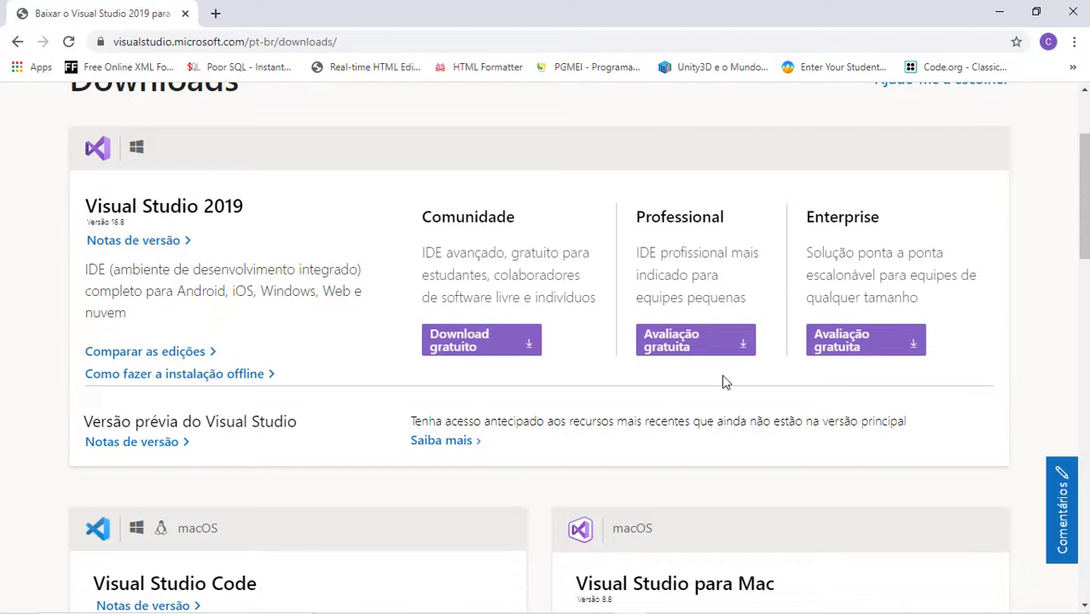
Download the free Visual Studio Community 2019 installer, using the retry link on the thank-you page.
left_click(476, 342)
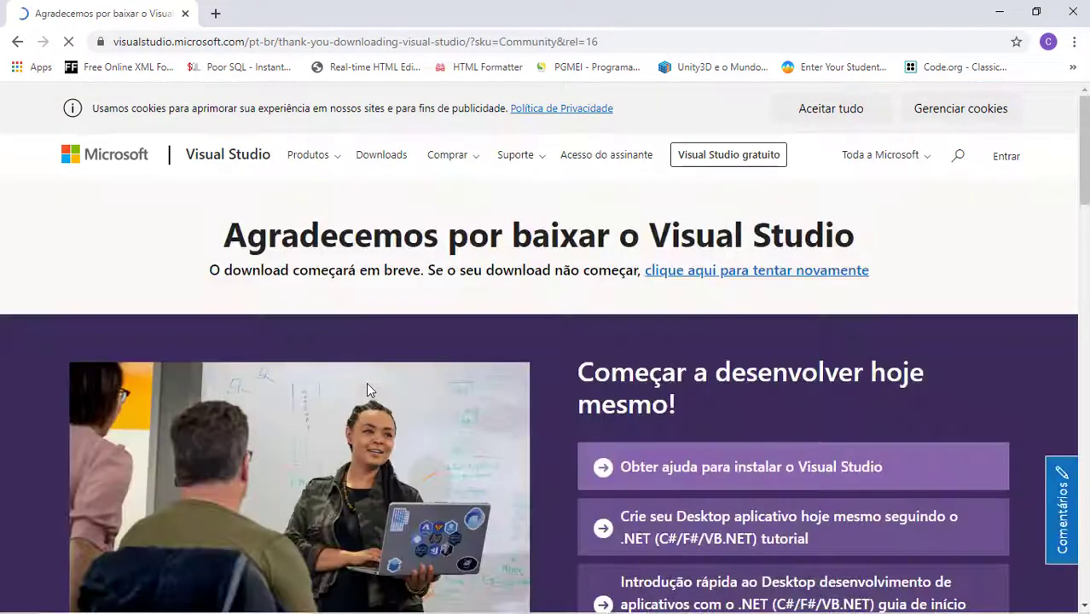
scroll(369, 390, "down", 5)
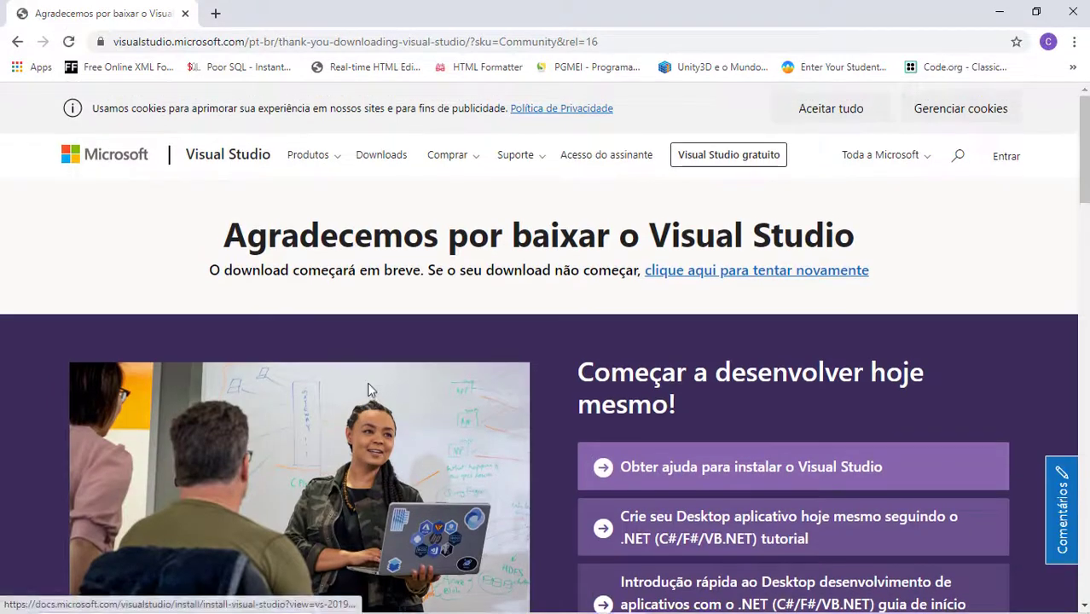
left_click(749, 271)
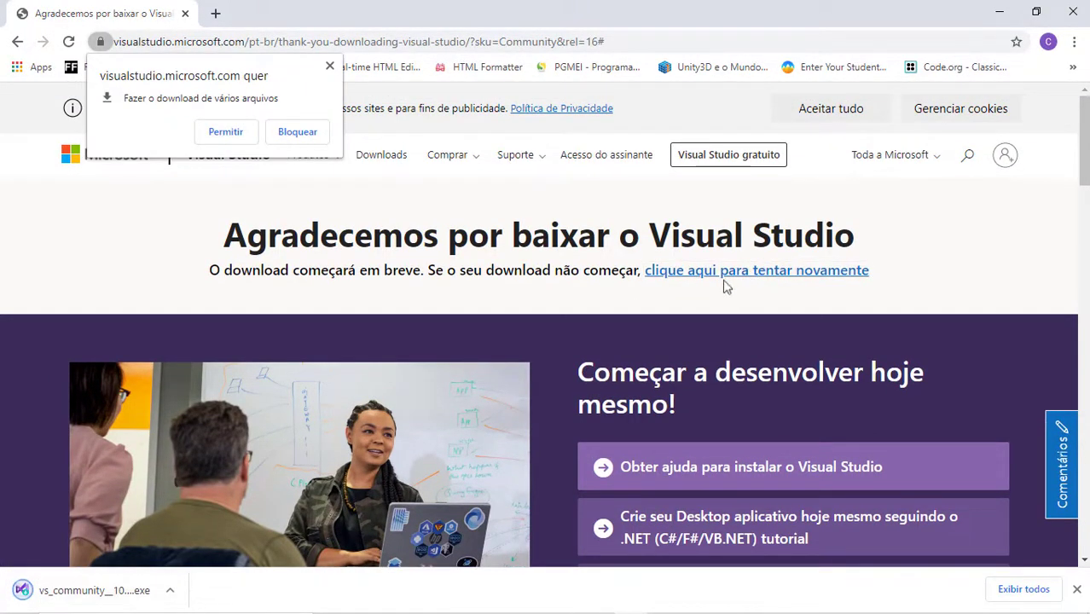
Run the downloaded vs_community installer, allow it to execute, and accept the license terms to continue the setup.
left_click(83, 588)
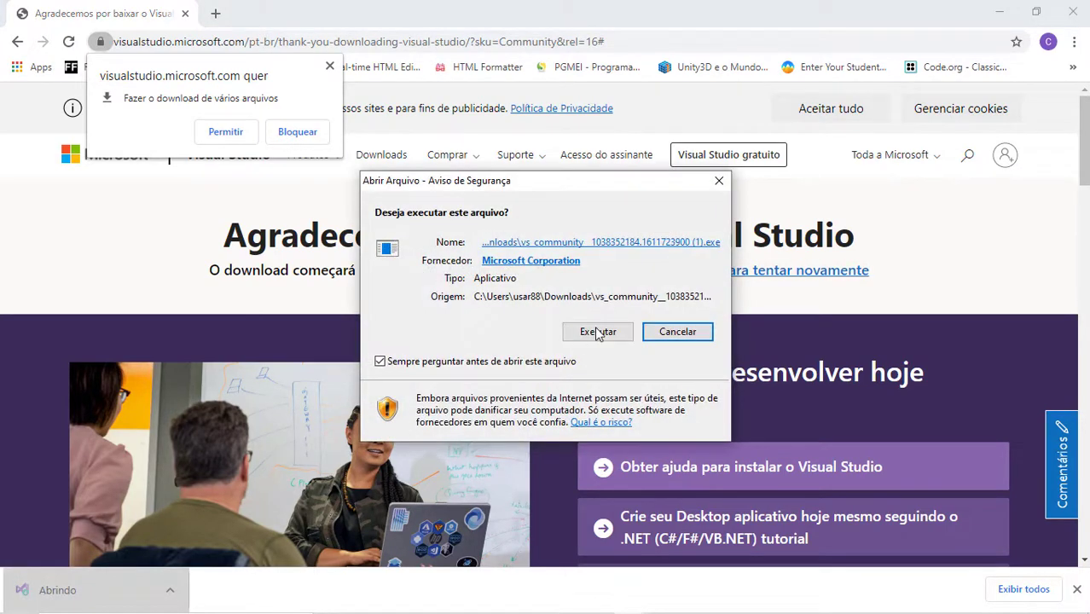
left_click(598, 332)
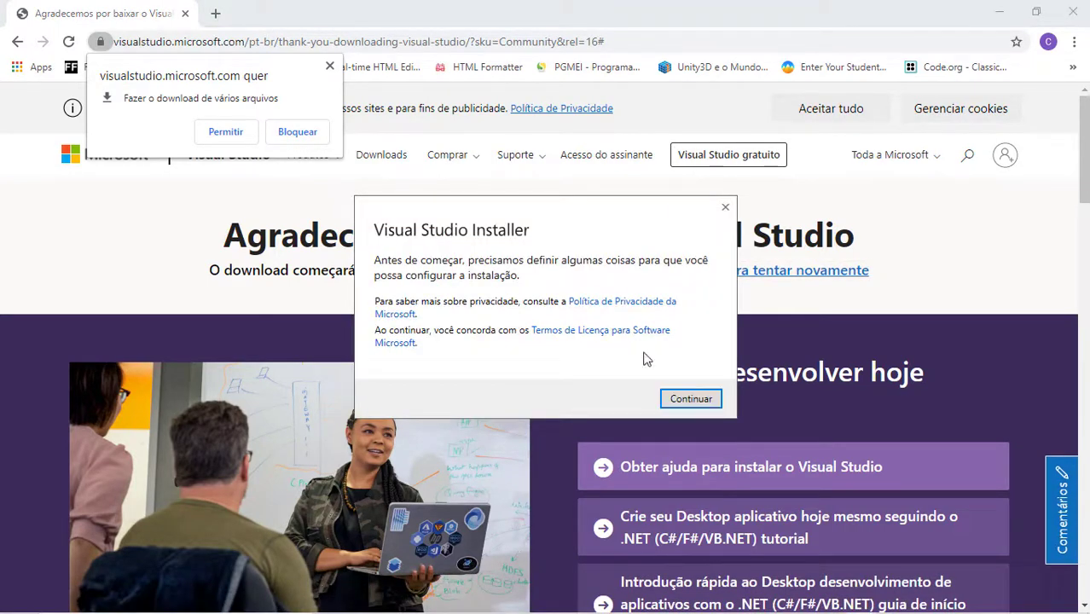
left_click(702, 401)
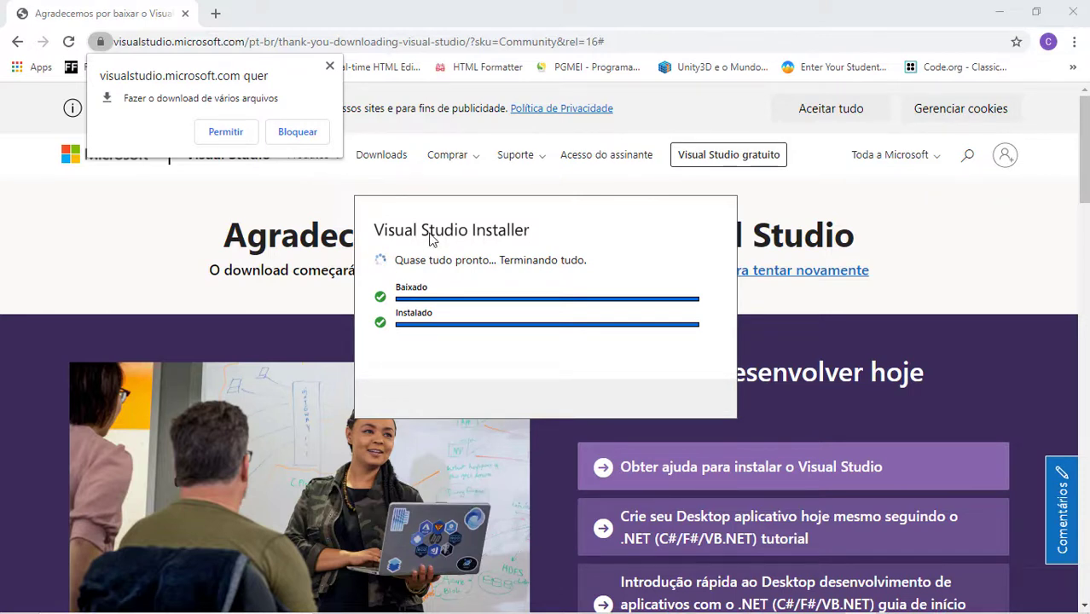
key("super")
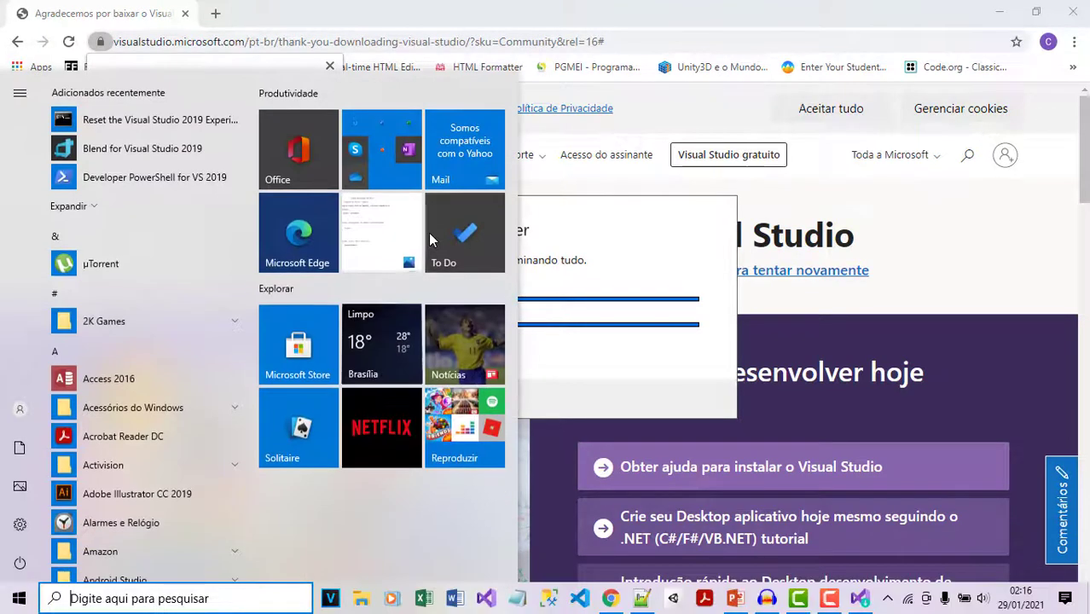
type("ins")
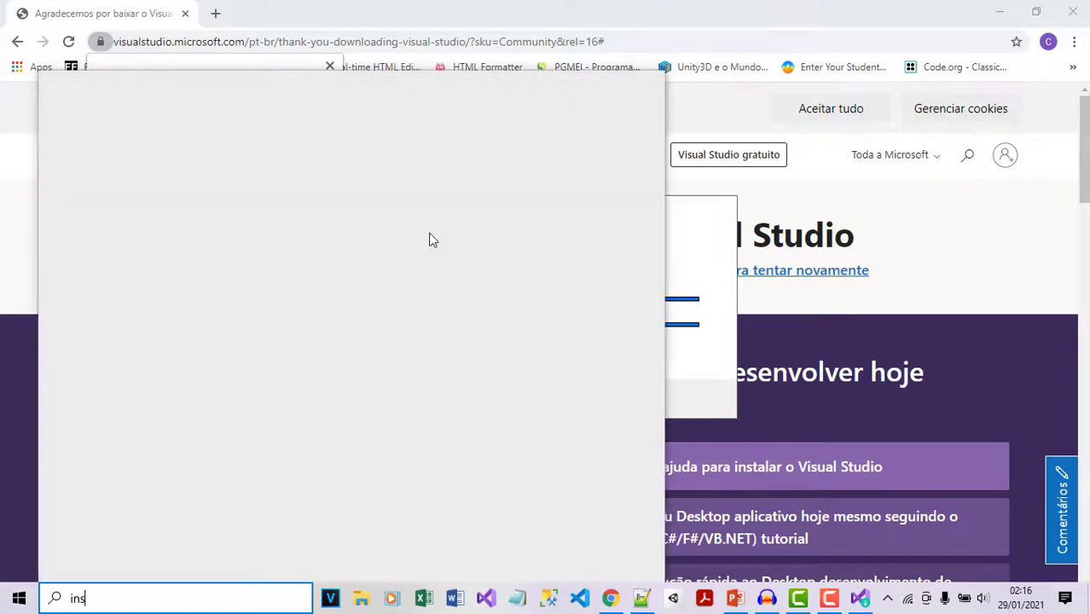
key("BackSpace")
key("BackSpace")
key("BackSpace")
type("visual")
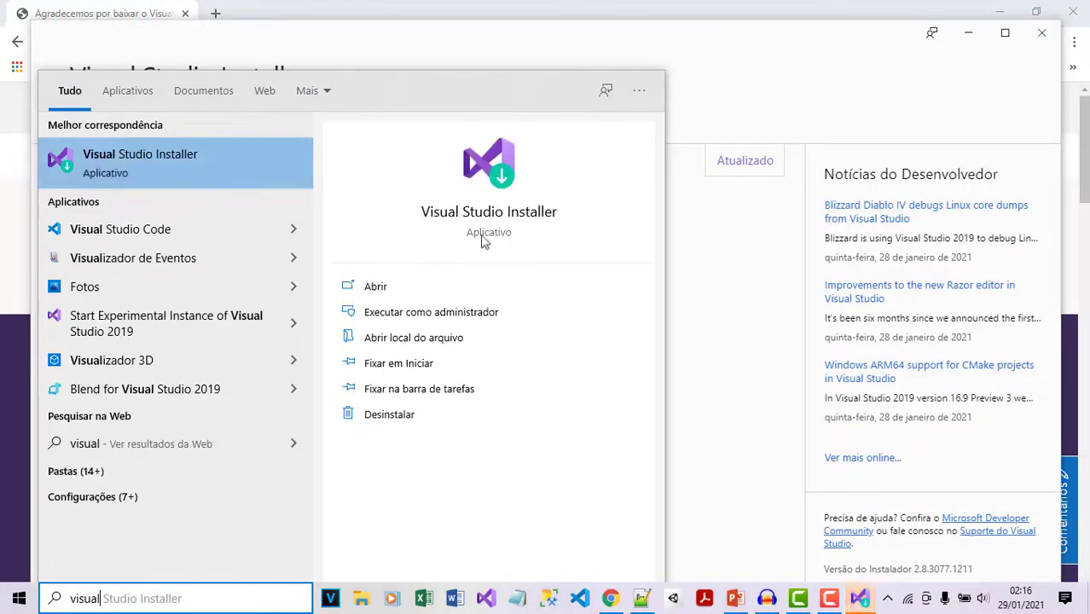
left_click(725, 246)
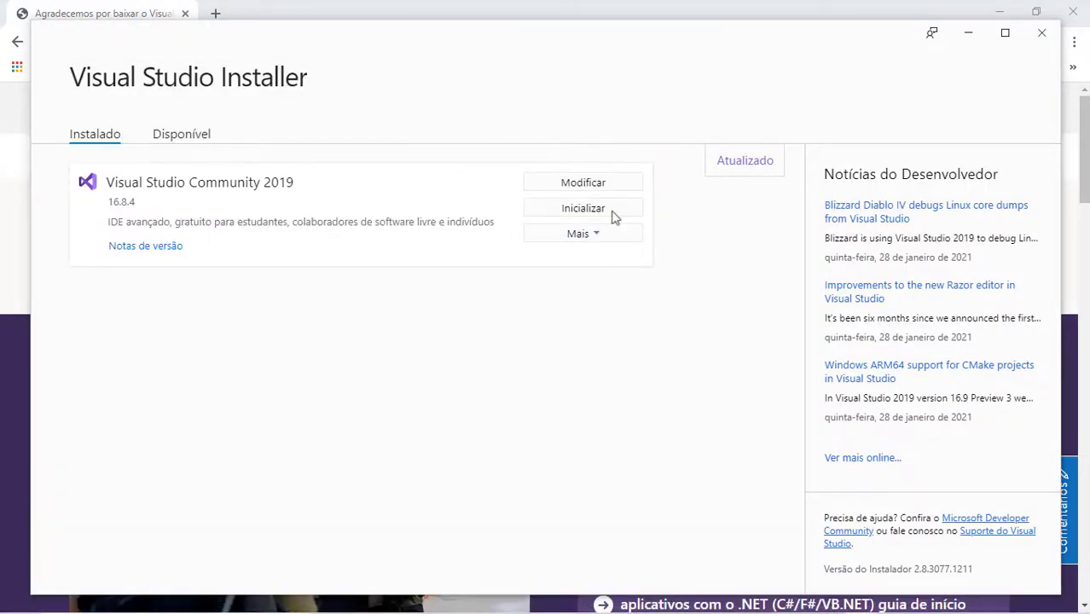
Check the additional actions for Visual Studio Community 2019 and open its installation for modification.
left_click(557, 187)
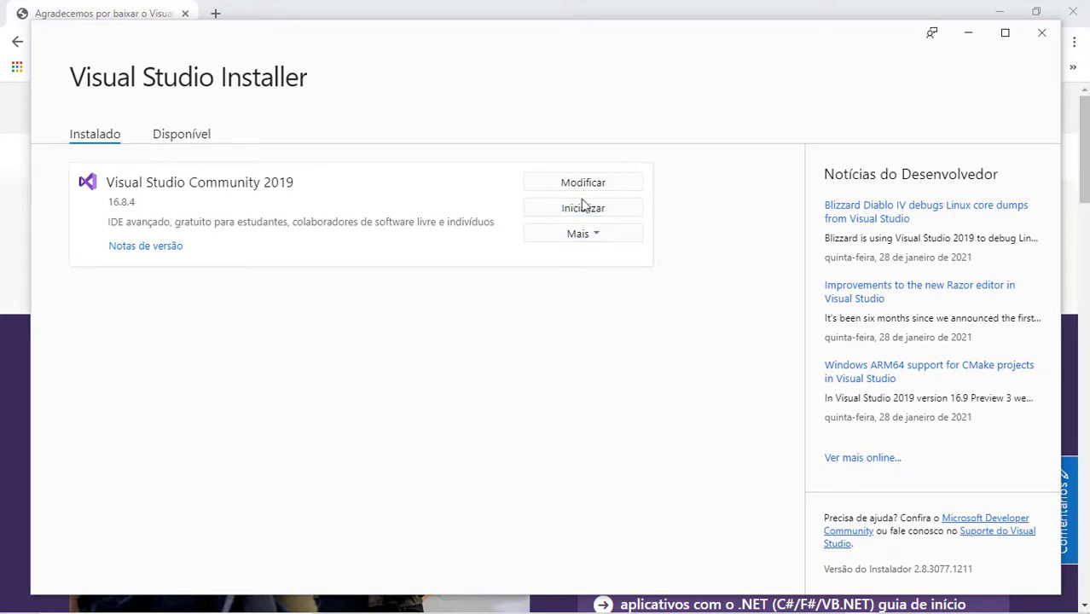
left_click(597, 237)
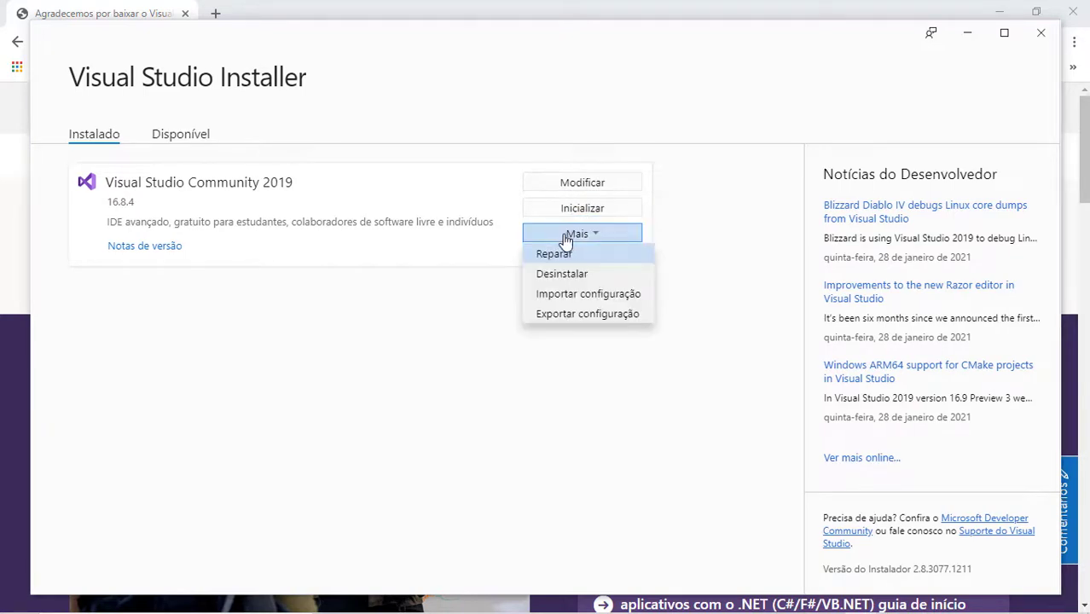
left_click(565, 238)
left_click(585, 183)
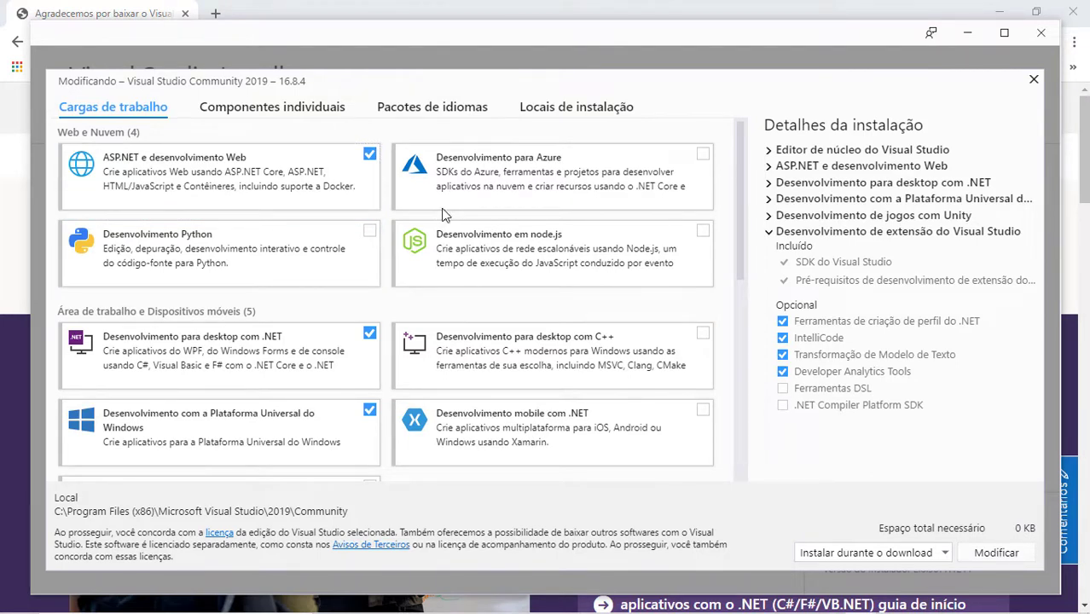
Examine the available workloads, from web and desktop development to games and other toolsets, and close the modification window.
scroll(443, 214, "down", 5)
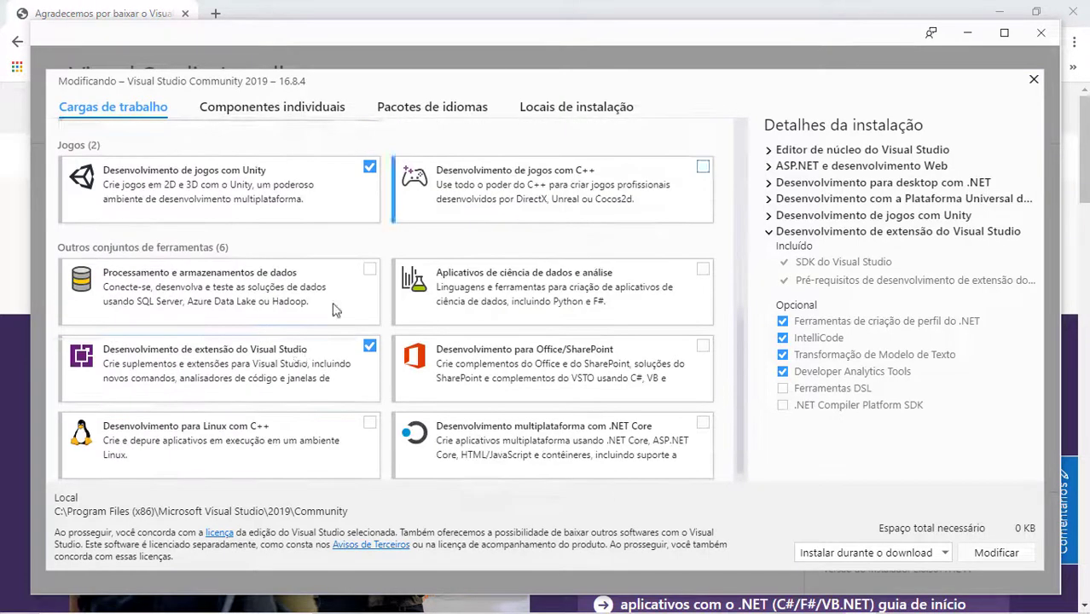
scroll(300, 339, "up", 1)
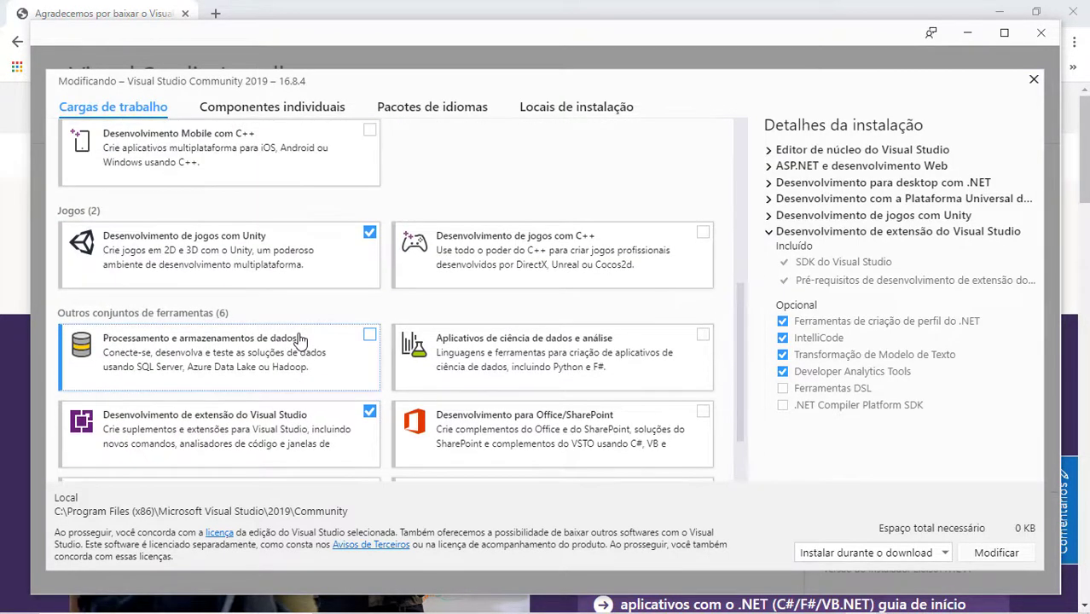
scroll(307, 340, "up", 1)
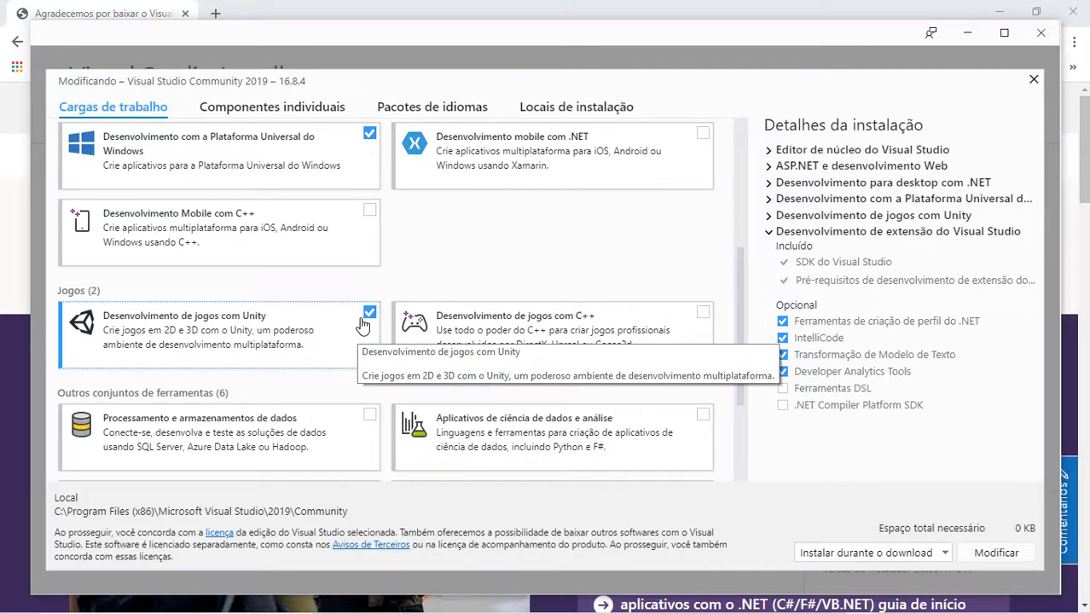
scroll(363, 324, "up", 3)
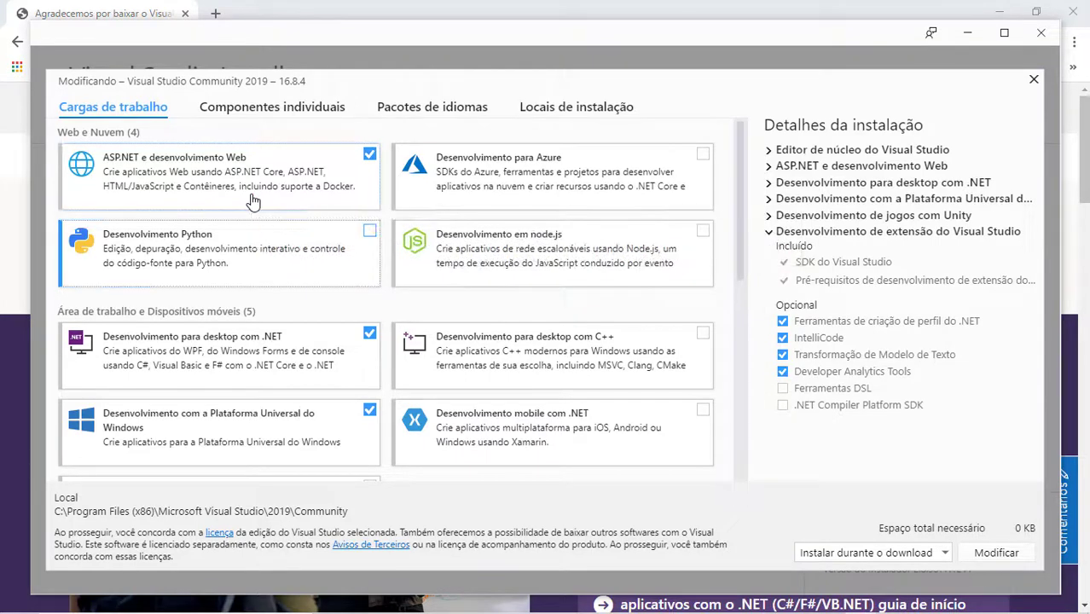
scroll(253, 201, "down", 2)
scroll(254, 202, "up", 2)
scroll(250, 217, "down", 2)
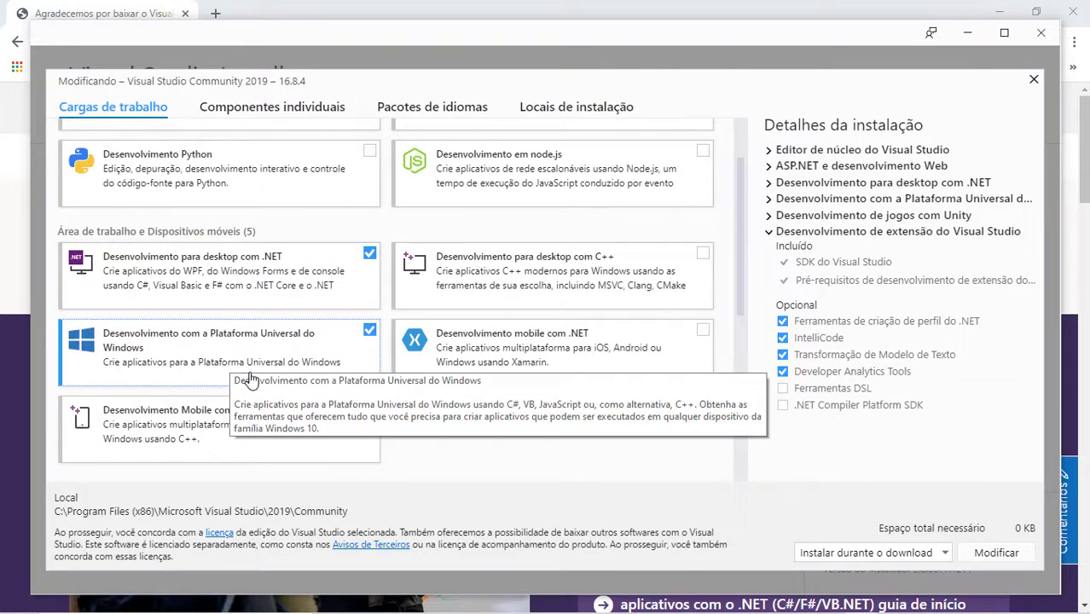
scroll(250, 380, "down", 5)
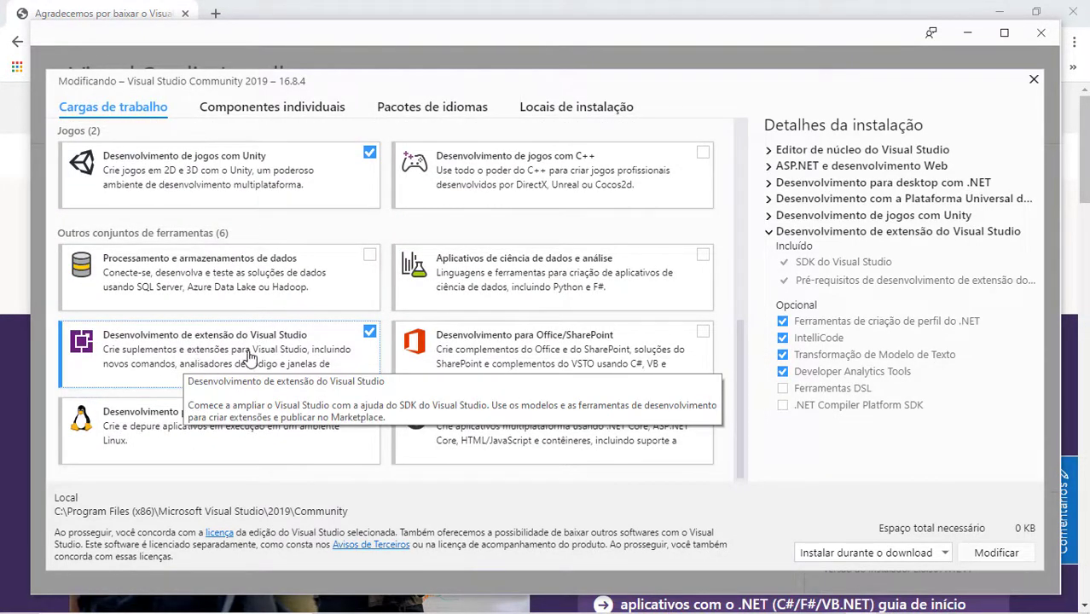
scroll(503, 415, "up", 5)
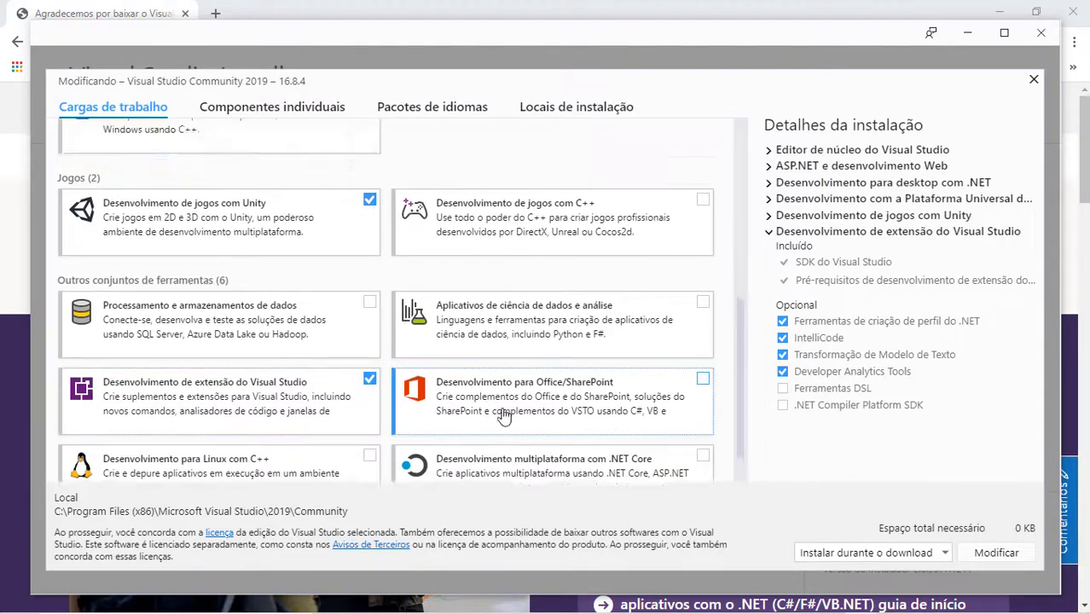
scroll(503, 414, "up", 5)
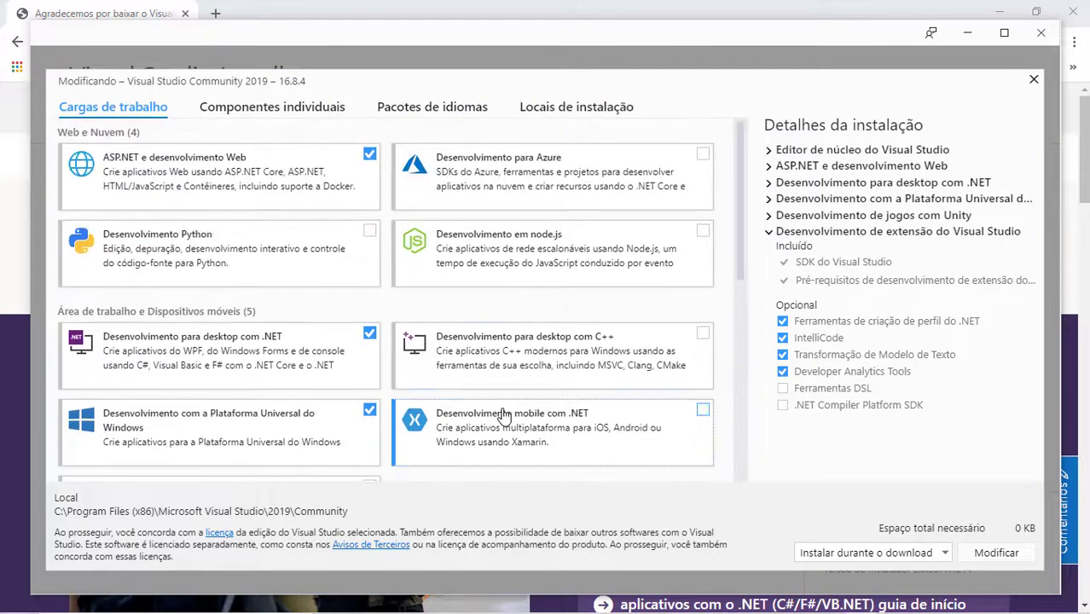
scroll(504, 415, "down", 10)
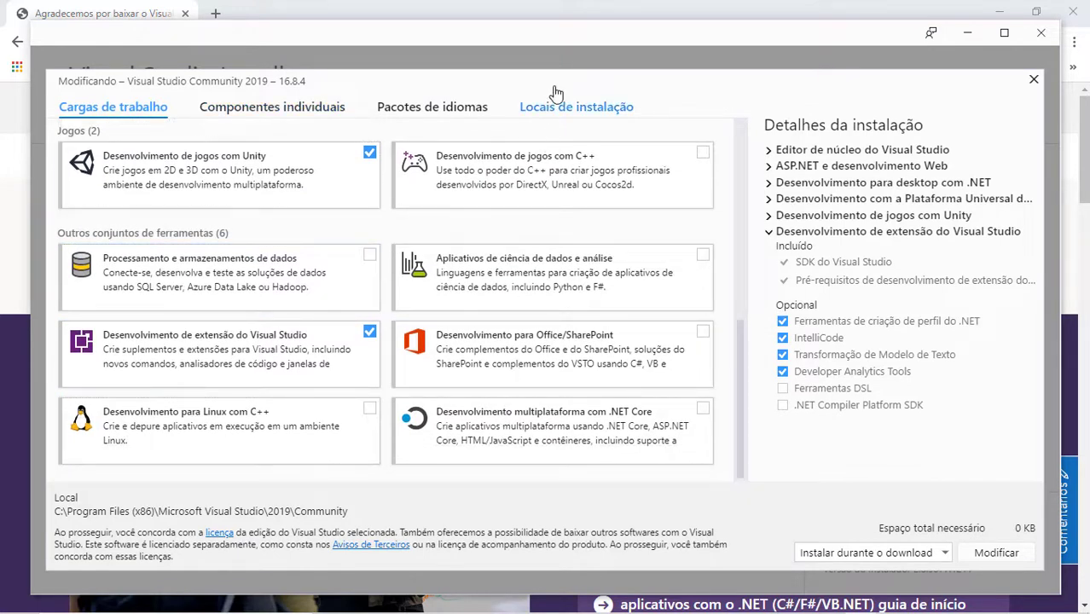
left_click(1034, 79)
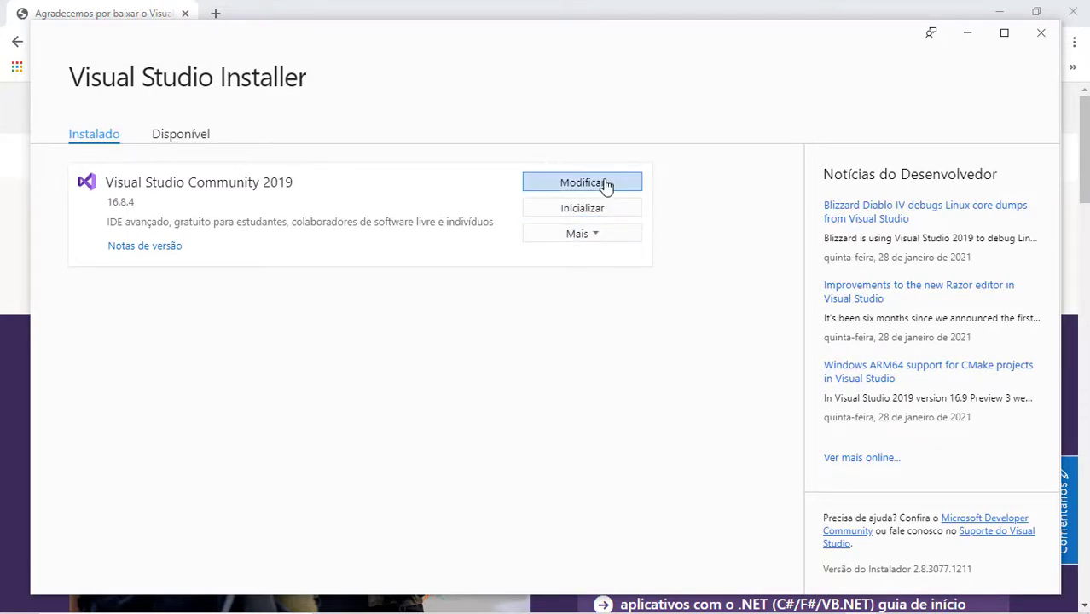
Reopen the modification window, keep the install mode on "Instalar durante o download", and close the installer without applying modifications.
left_click(555, 192)
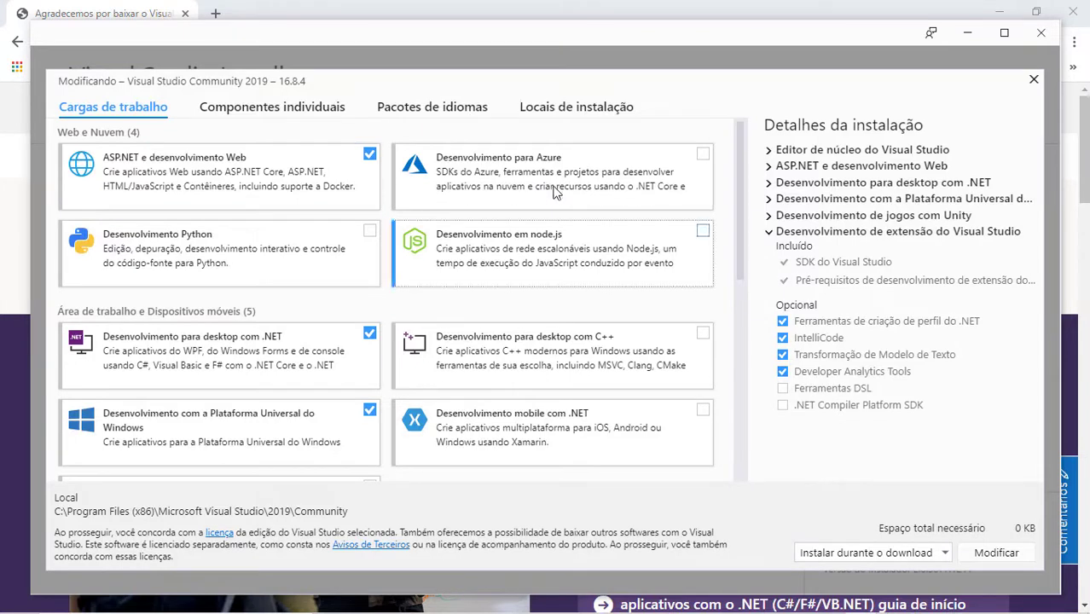
left_click(947, 554)
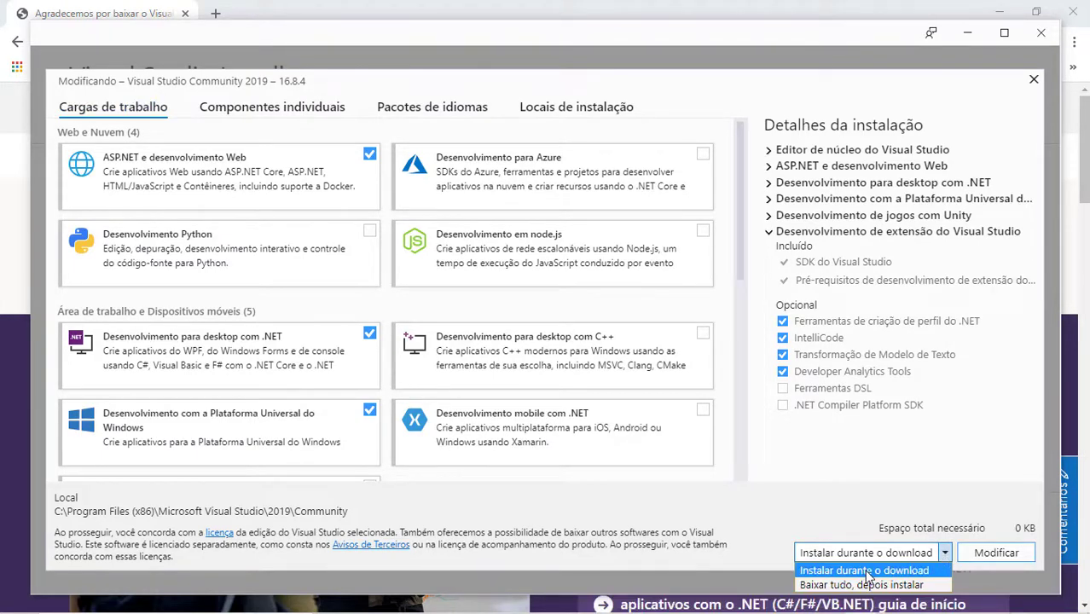
left_click(868, 577)
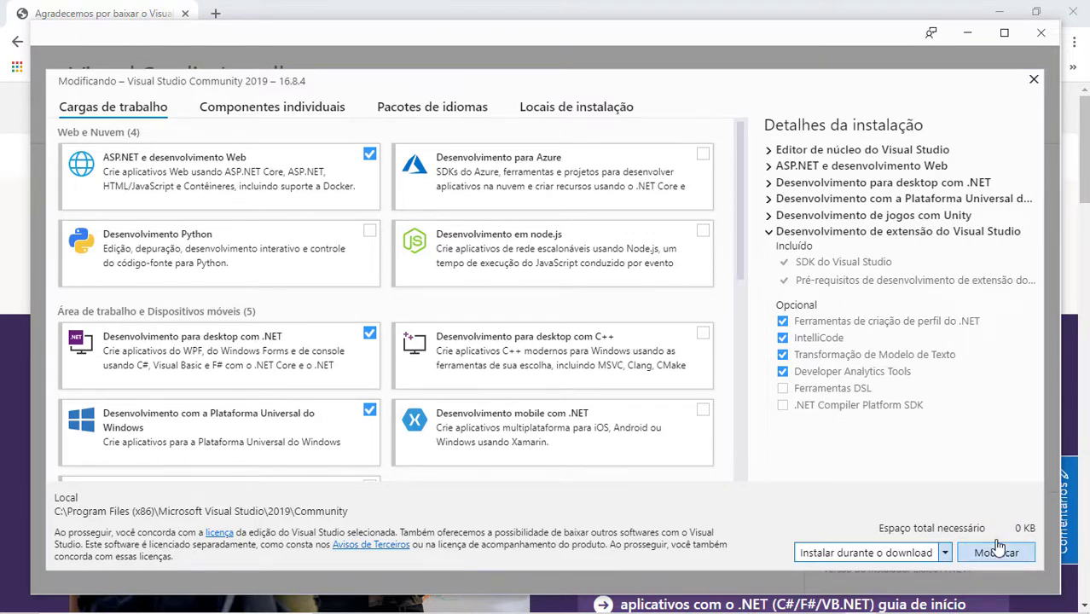
left_click(1034, 80)
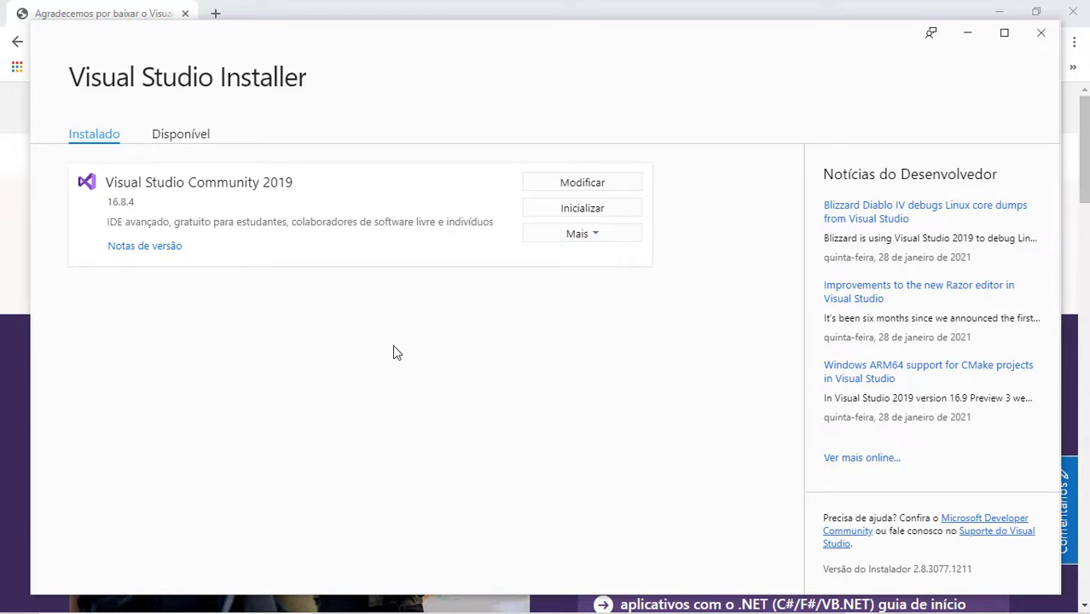
left_click(1047, 39)
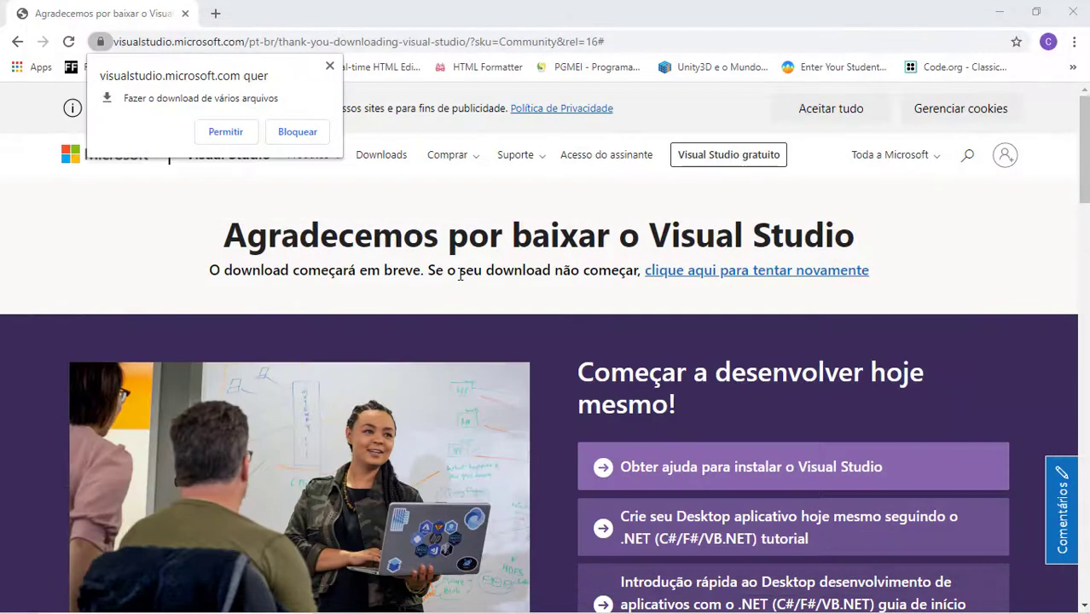
Search the installed programs for "visual".
key("super")
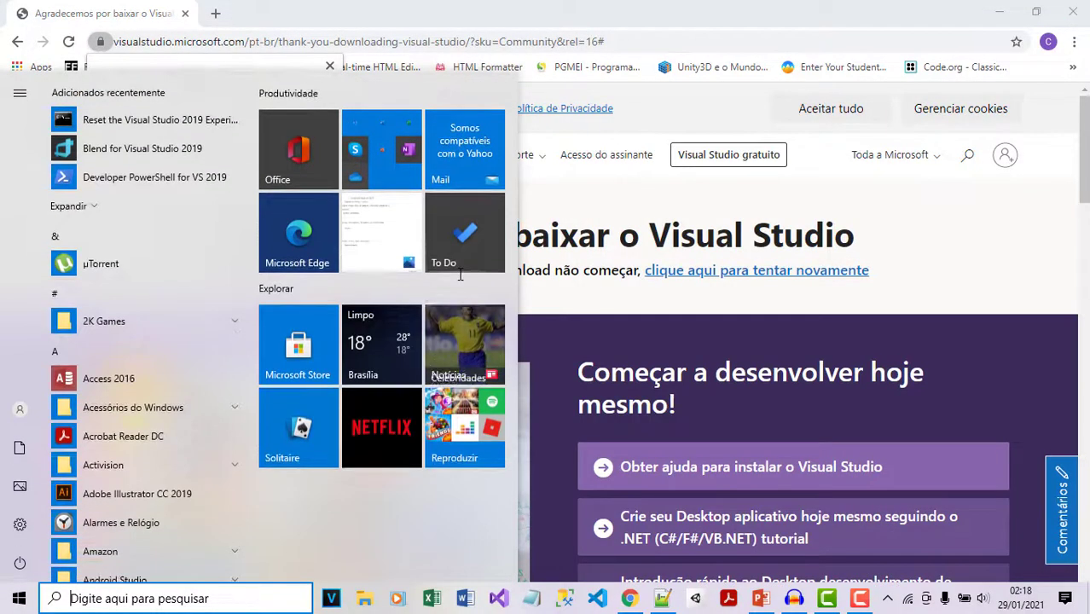
type("vis")
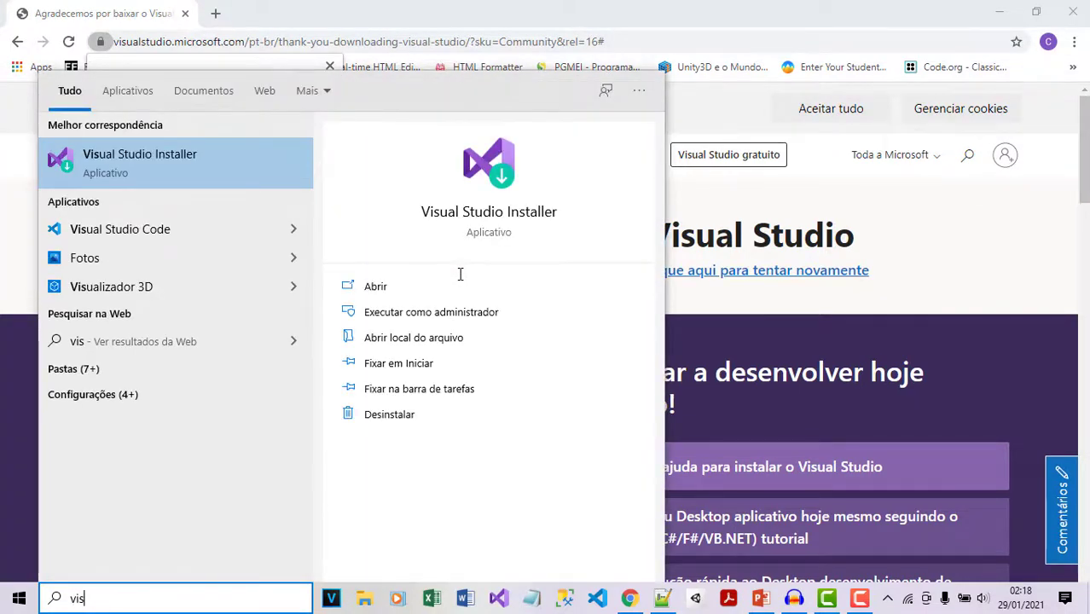
type("ual")
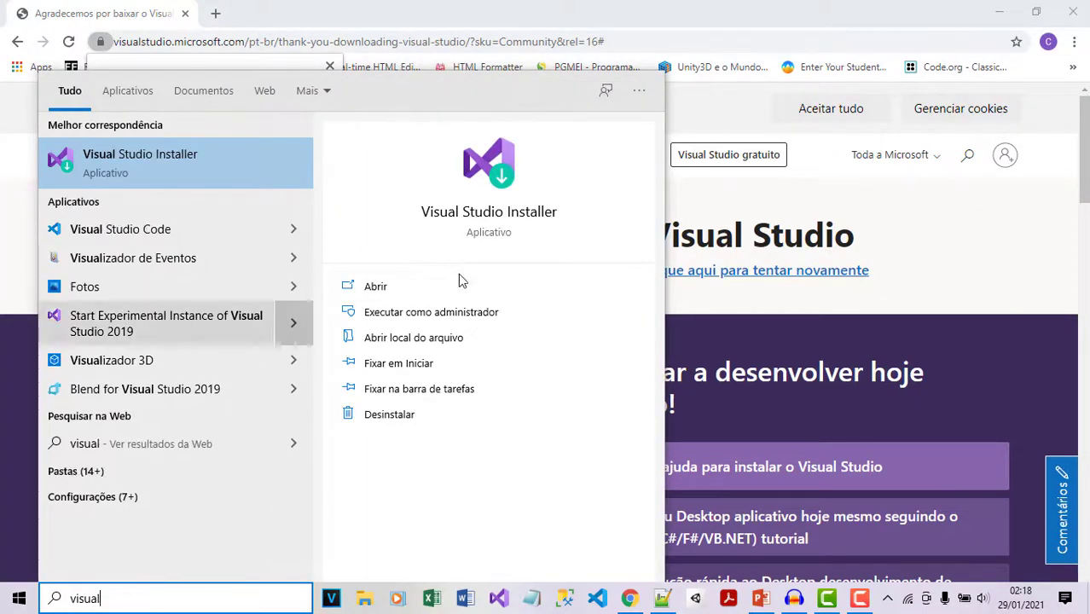
Show the desktop and switch to the Visual Studio 2019 start window.
key("super+d")
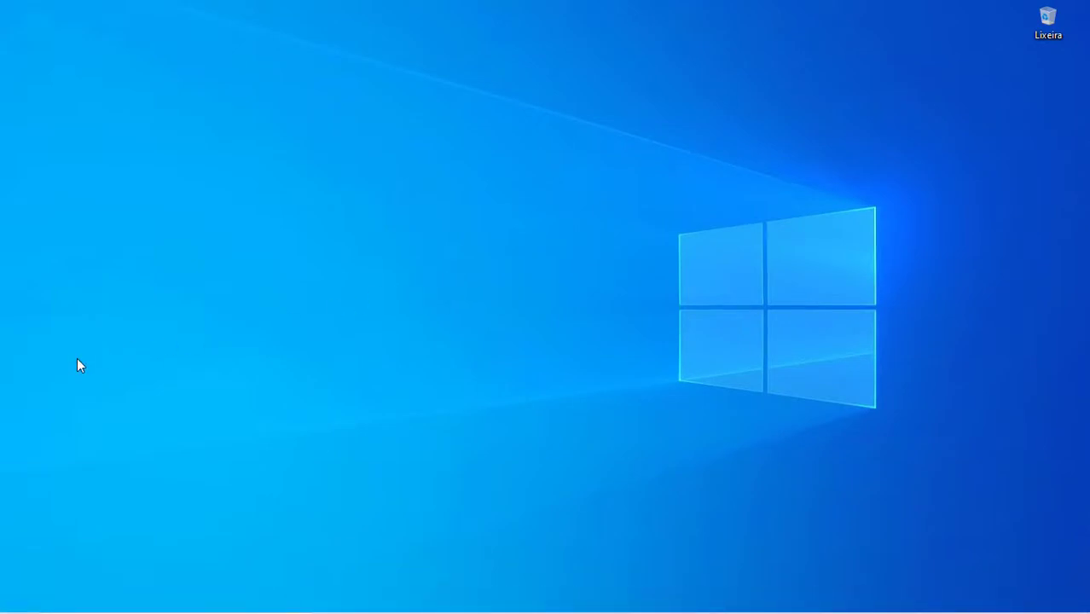
key("alt+Tab")
key("Tab")
key("Escape")
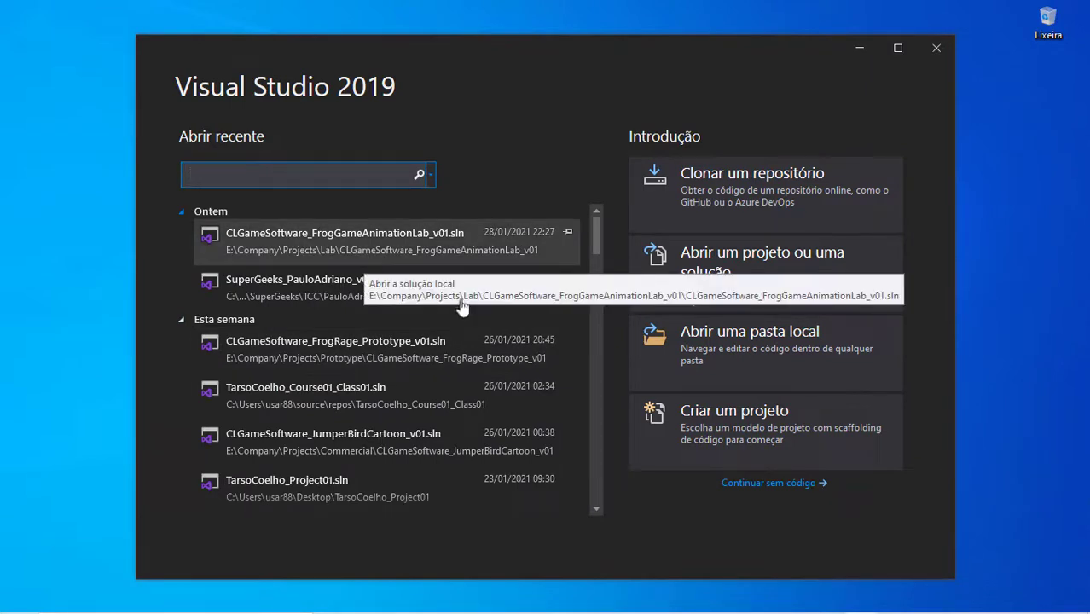
Start a new project, search the templates for ".NET Framework", and choose the C# template "Aplicativo do Console (.NET Framework)".
left_click(716, 424)
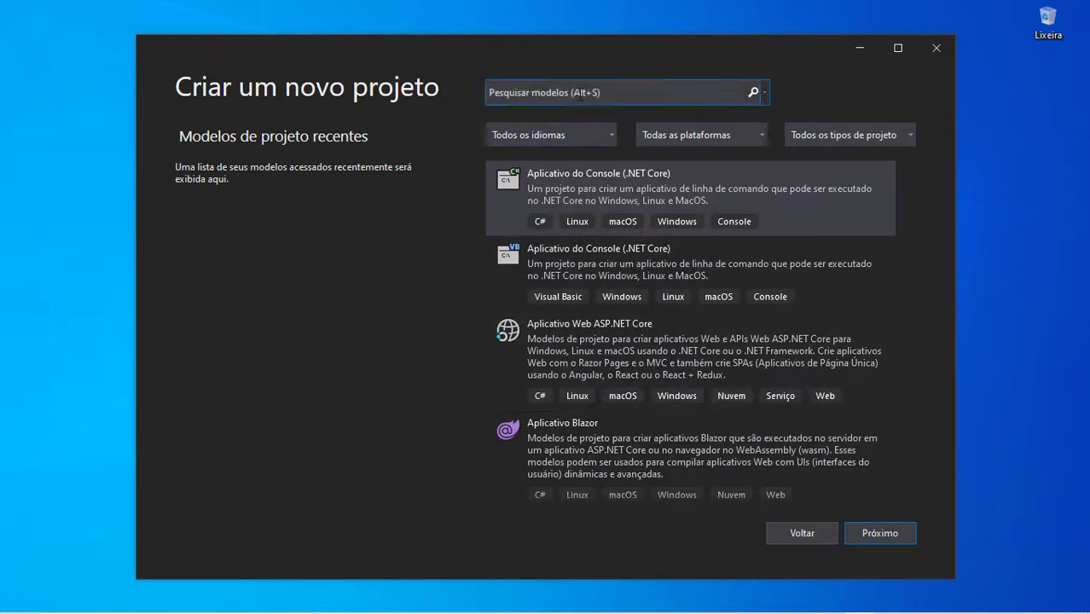
type(".NET")
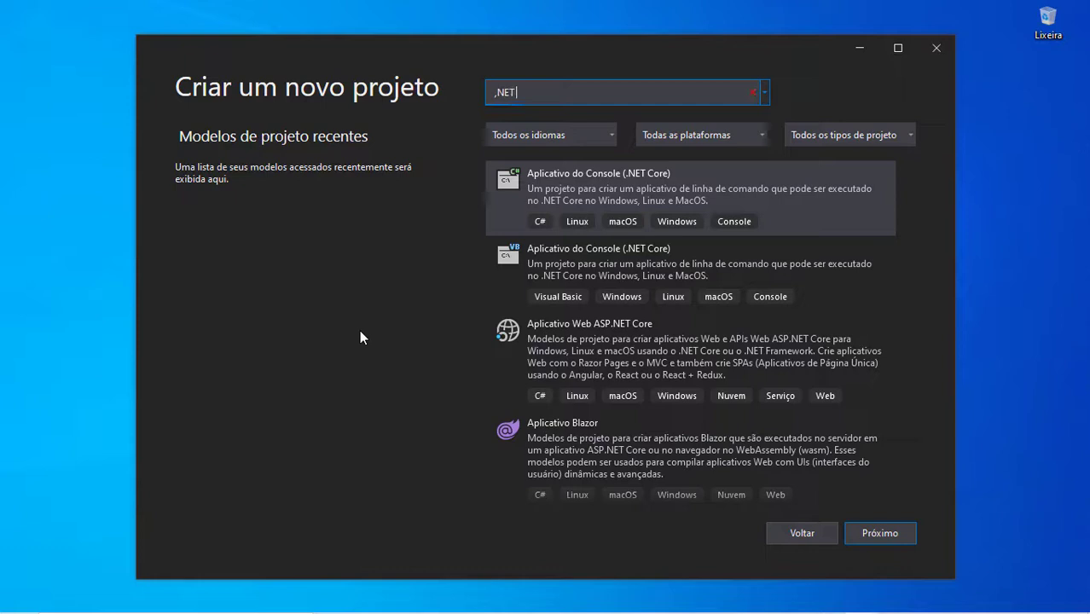
key("Home")
type("Framework")
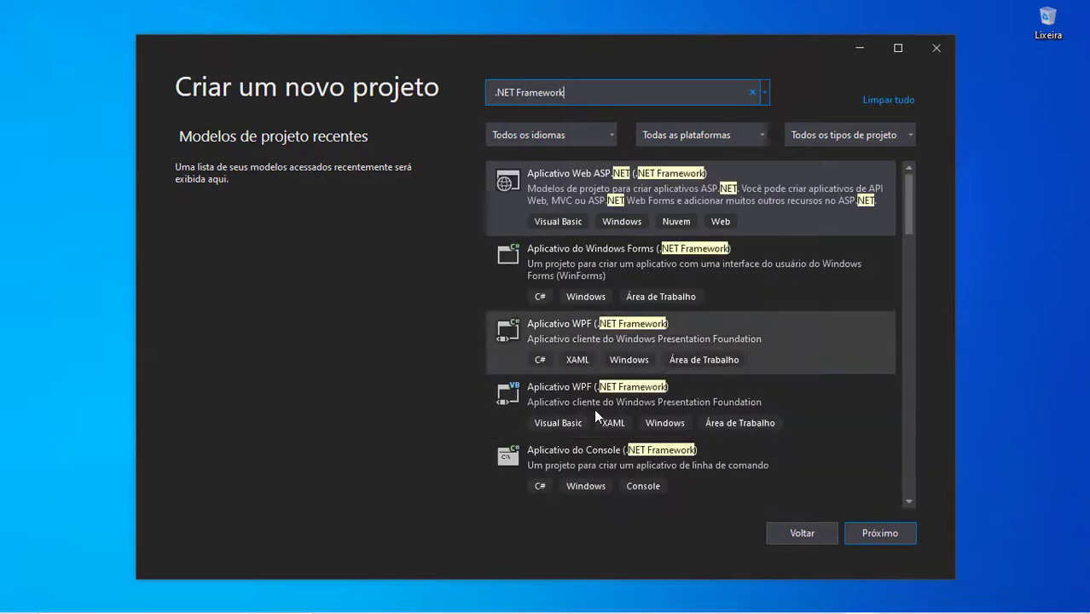
scroll(593, 408, "down", 1)
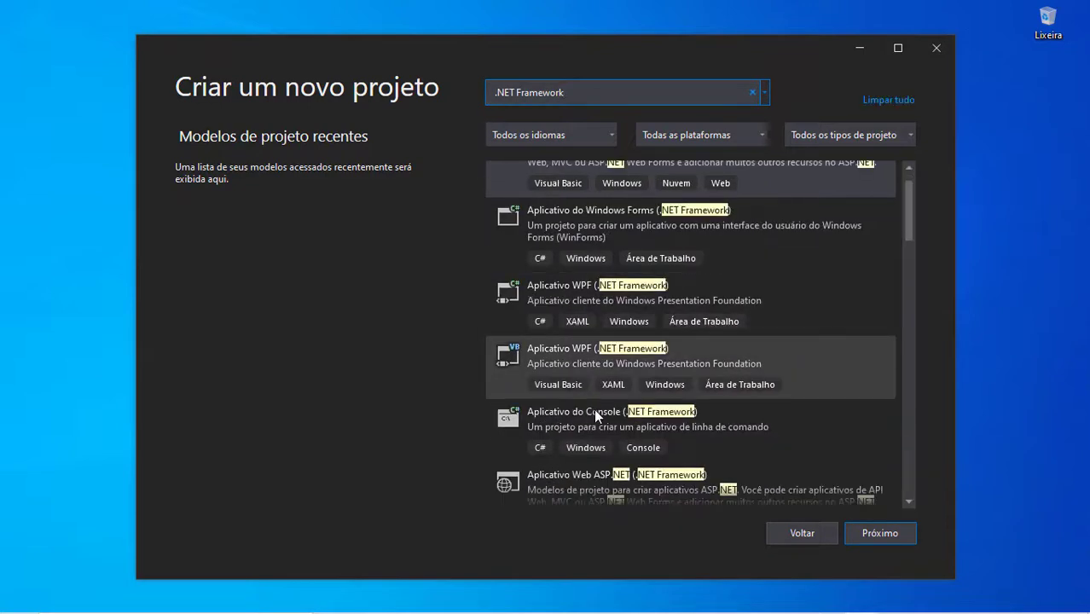
left_click(516, 416)
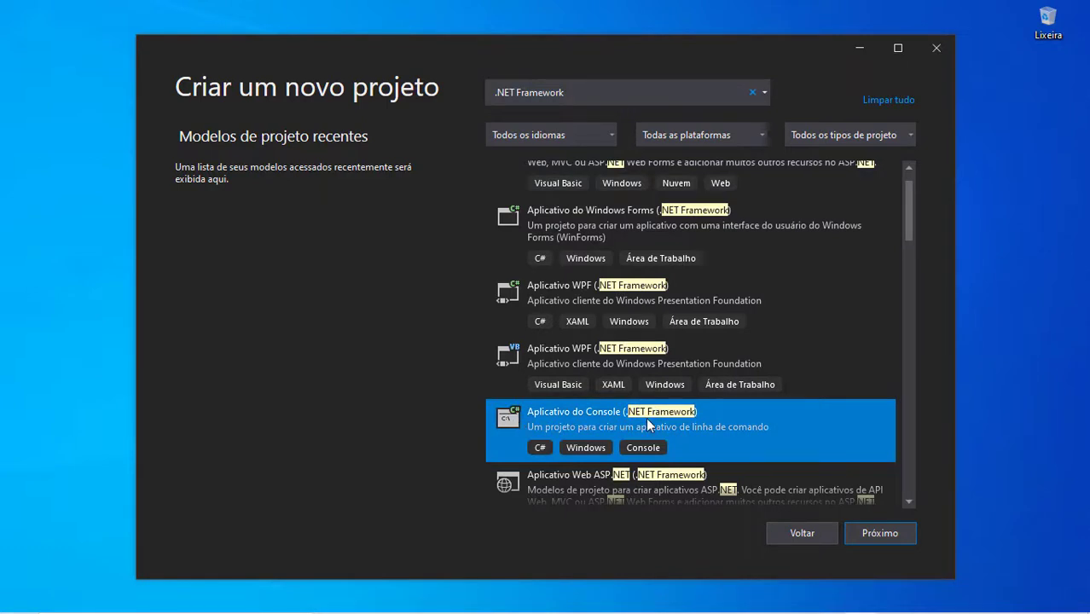
left_click(881, 533)
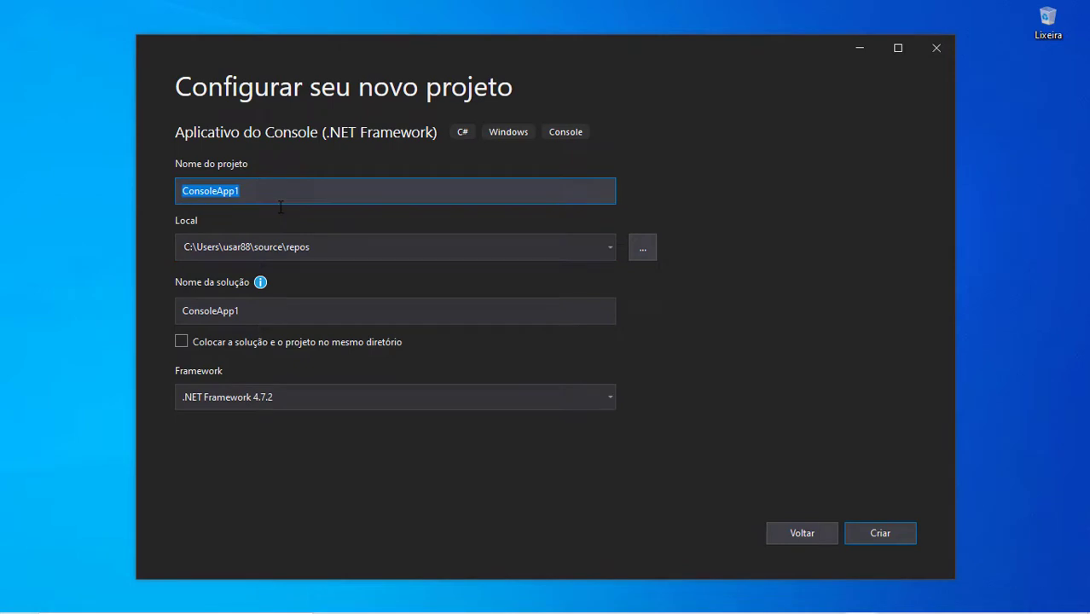
Name the project with "CLGameSoftware", the author's full name and "Class02" joined by underscores, and create it.
double_click(281, 203)
double_click(281, 203)
type("TarsoCoelho")
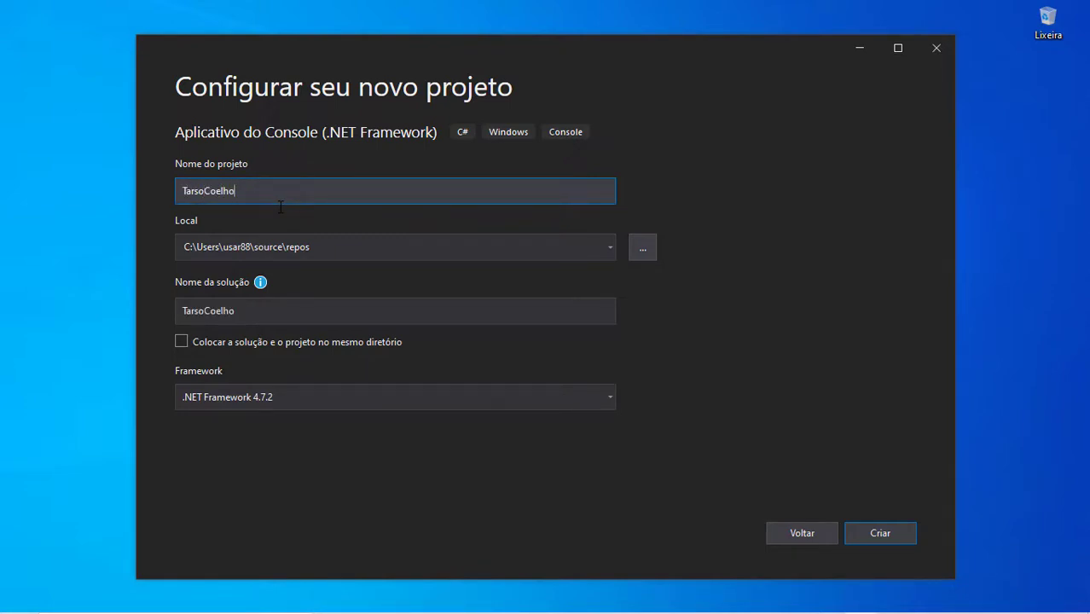
type("_")
key("Home")
type("CLGAm")
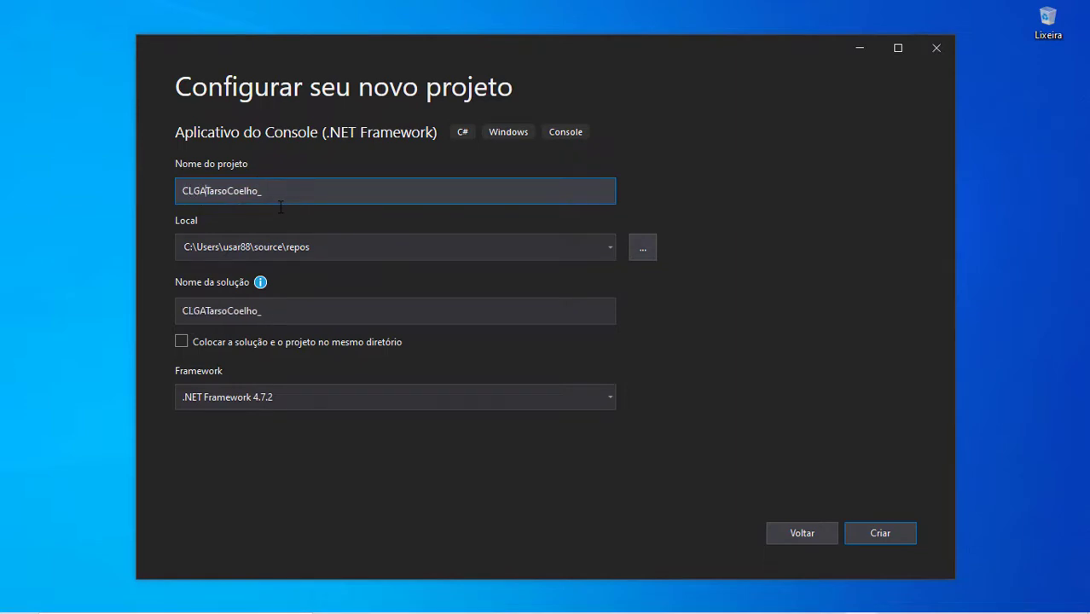
key("BackSpace")
key("BackSpace")
type("ameSfo")
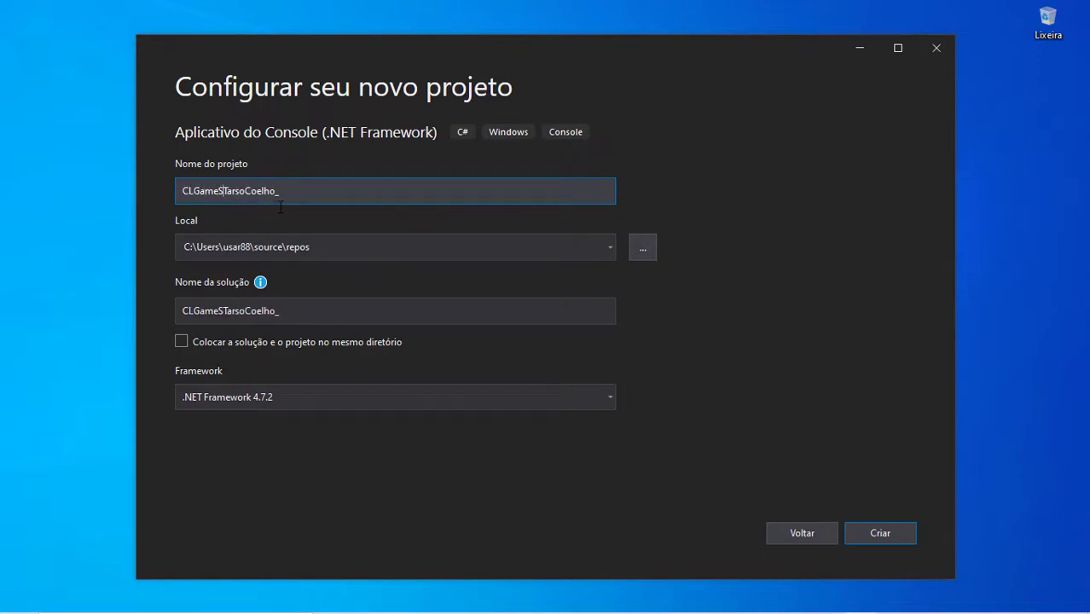
key("BackSpace")
key("BackSpace")
type("oftware_")
key("End")
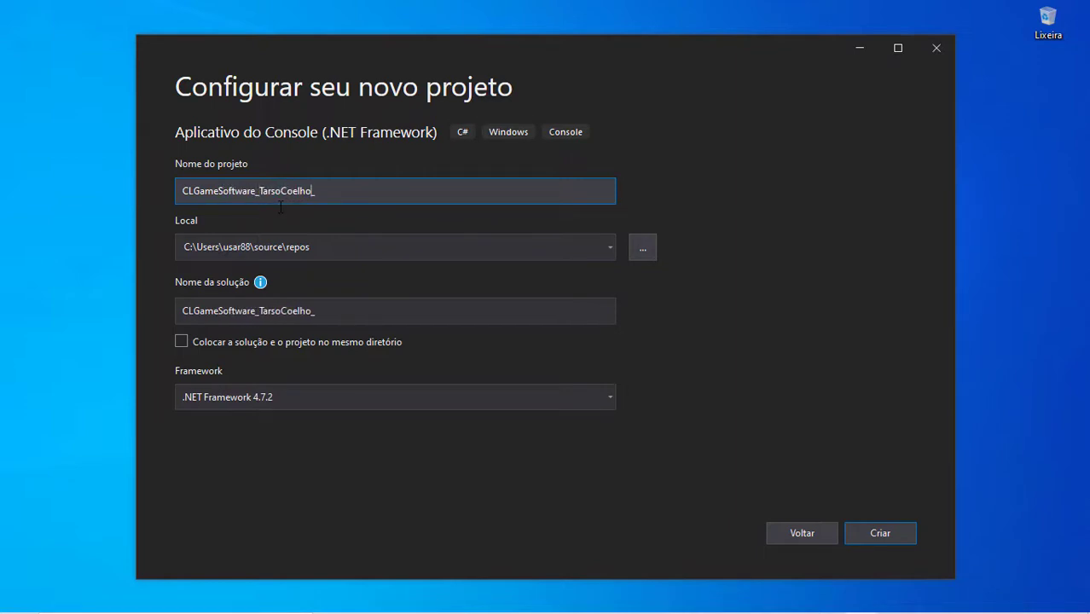
type("Class01")
key("BackSpace")
type("2")
left_click(879, 532)
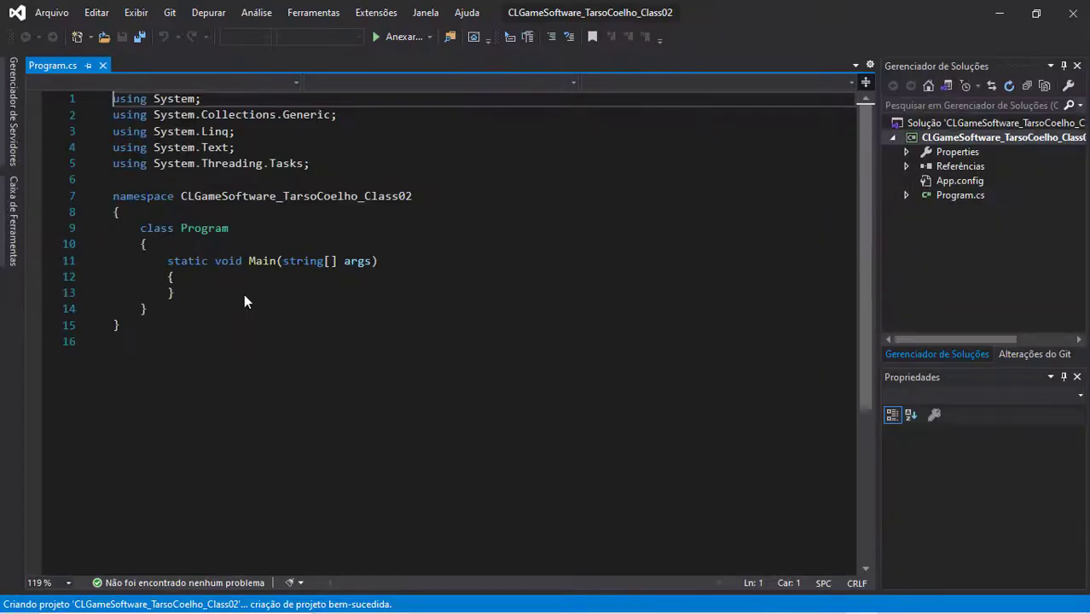
Add the statement Console.WriteLine("Hello World"); inside the Main method of Program.cs.
left_click(275, 256)
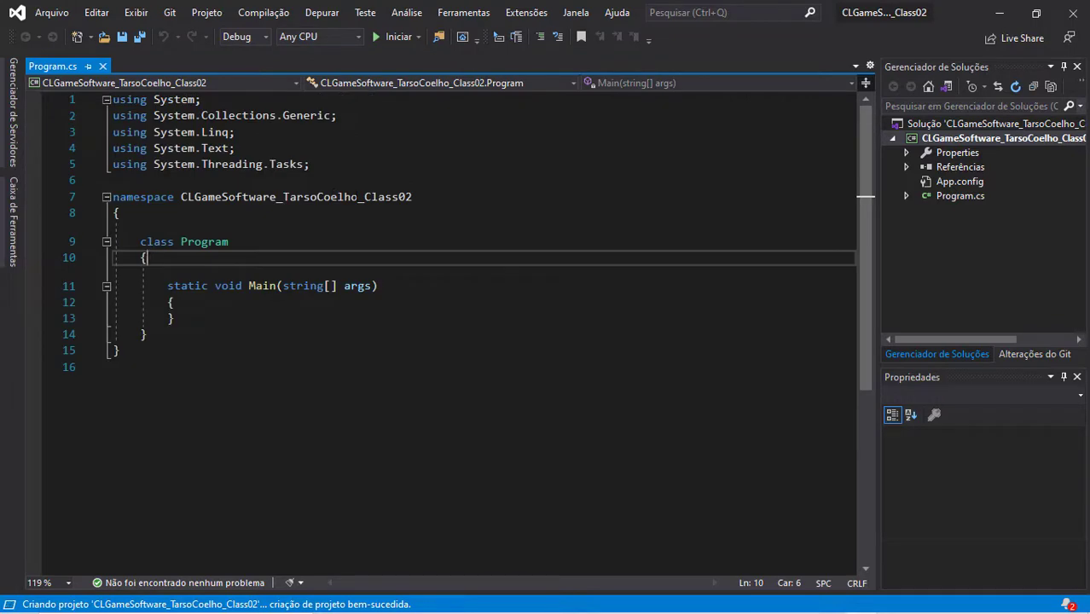
left_click(355, 196)
left_click(290, 303)
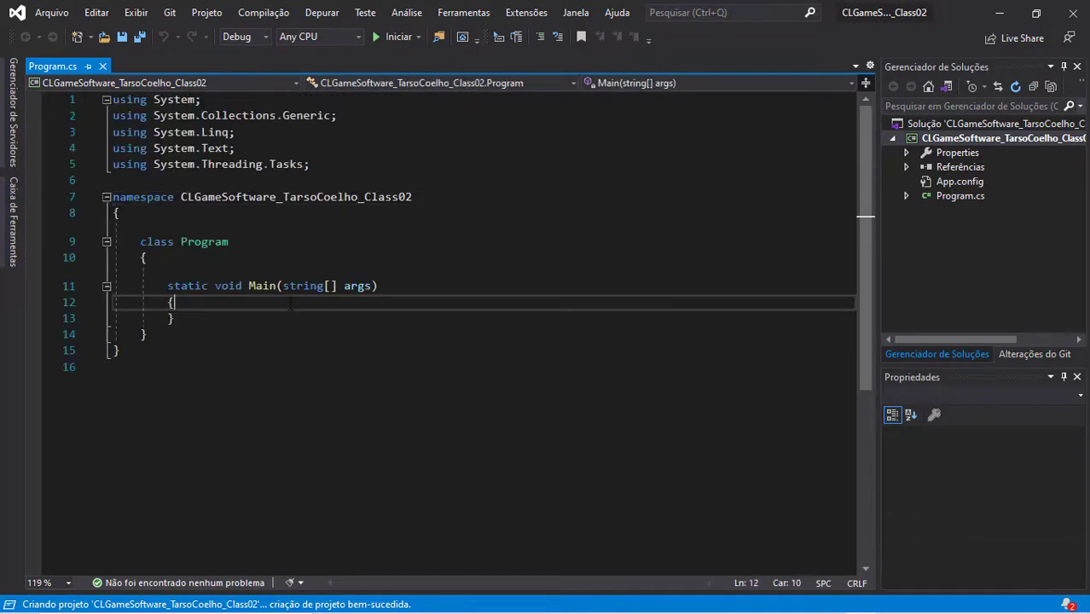
key("Return")
type("cw")
key("Tab")
key("Tab")
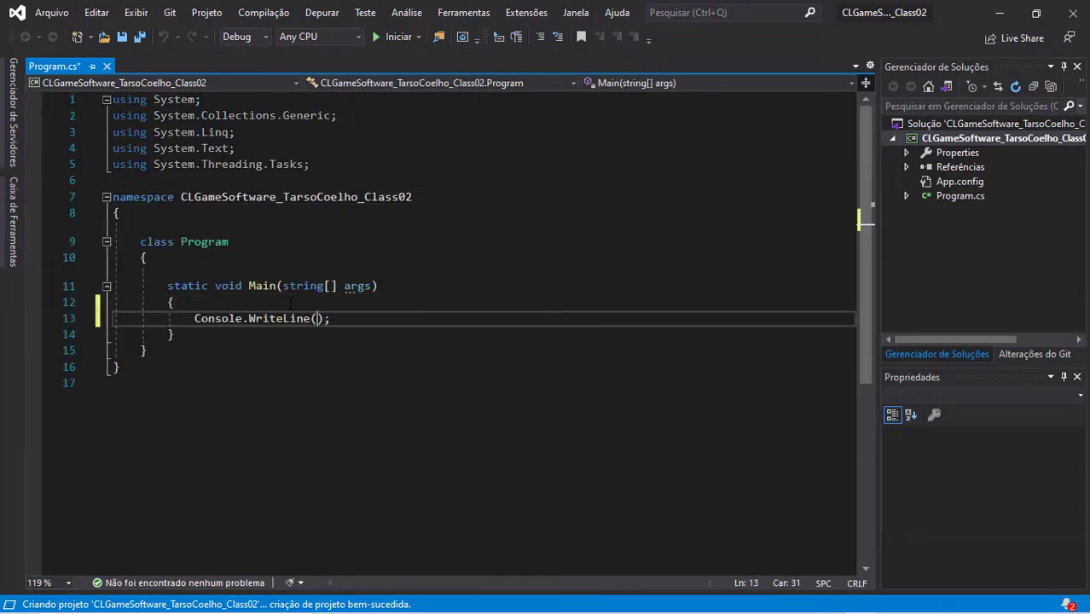
type("\"Hello")
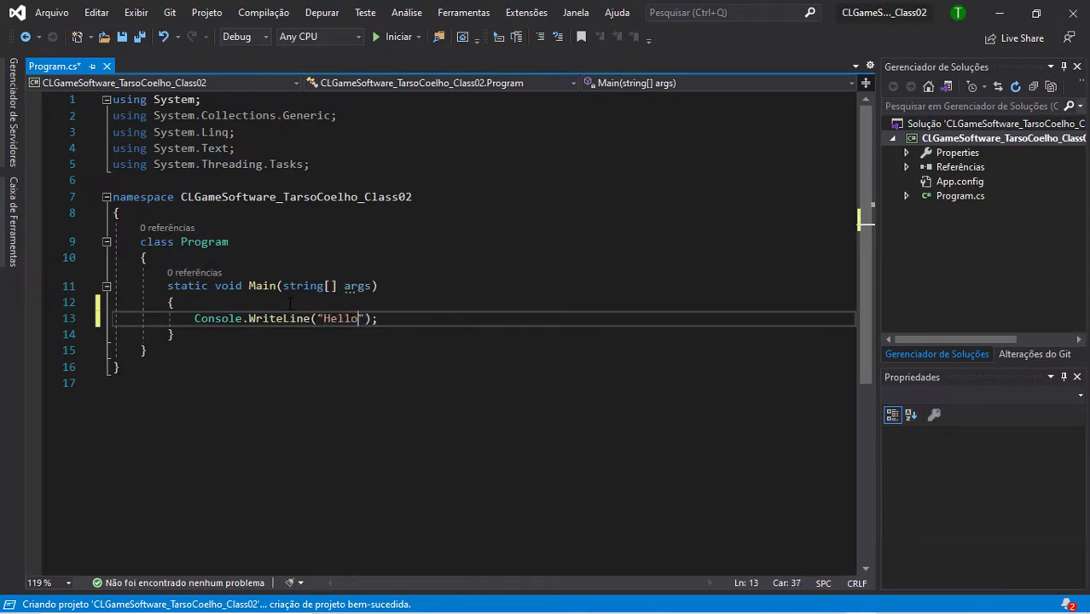
type(" Wor")
key("BackSpace")
key("BackSpace")
type("orld\")")
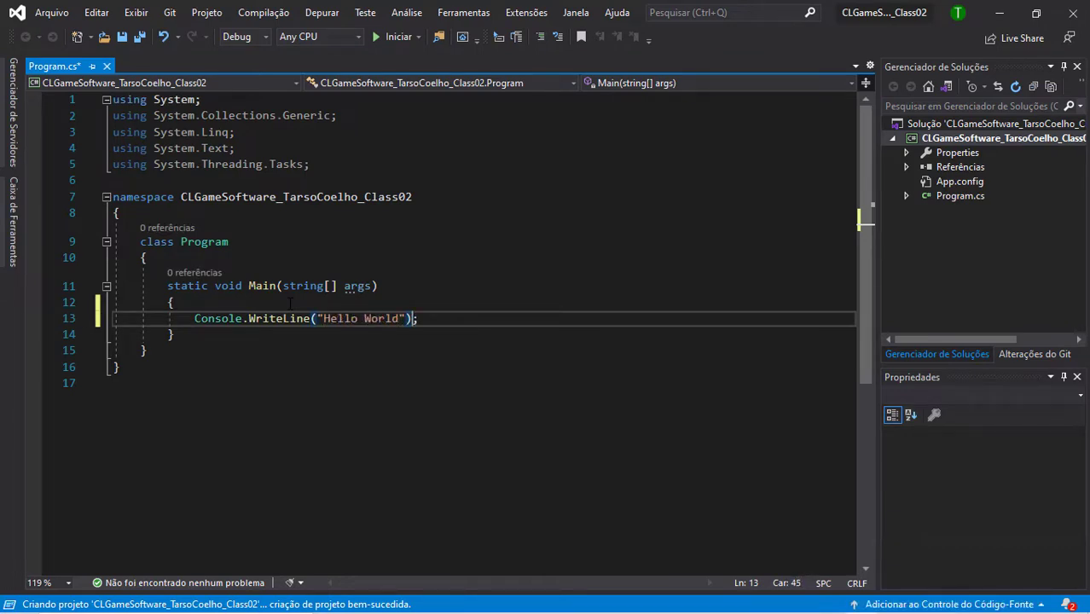
Collapse and re-expand the project's file tree in the Solution Explorer.
scroll(290, 303, "down", 4)
scroll(290, 304, "up", 4)
left_click(891, 139)
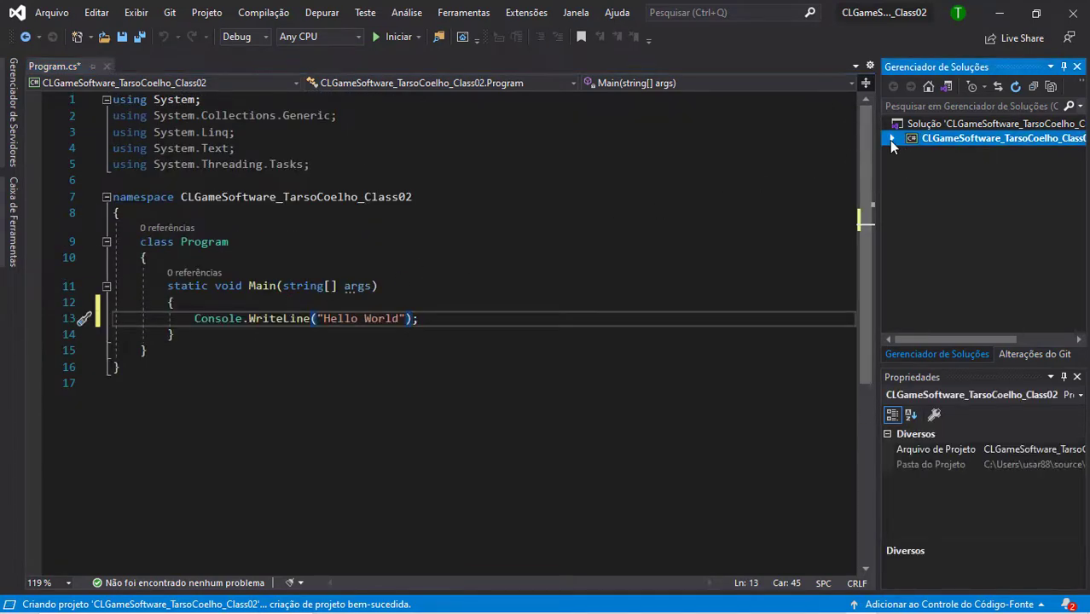
left_click(471, 321)
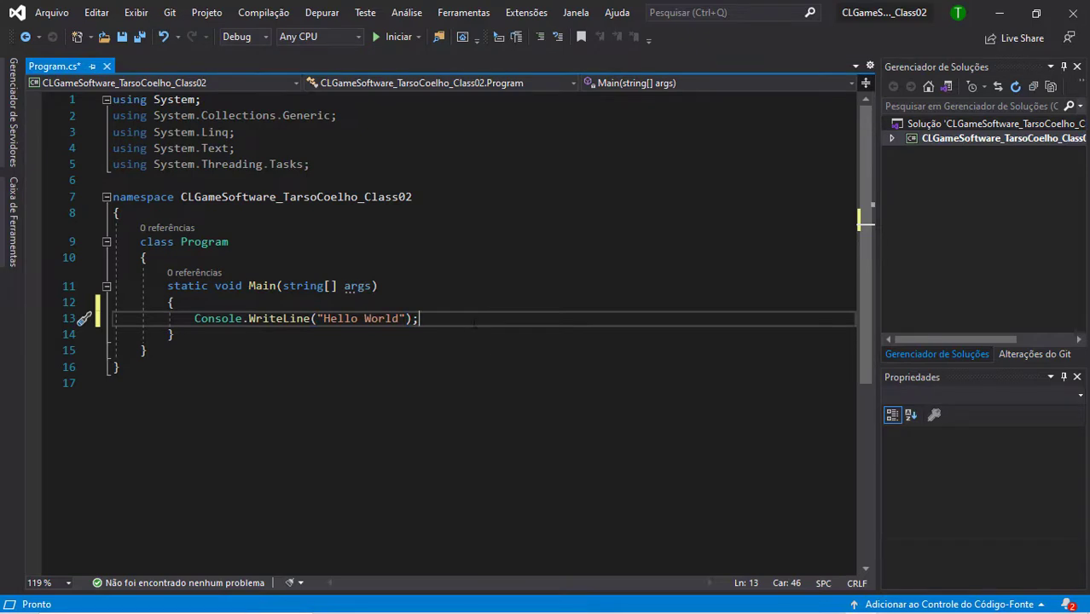
left_click(892, 139)
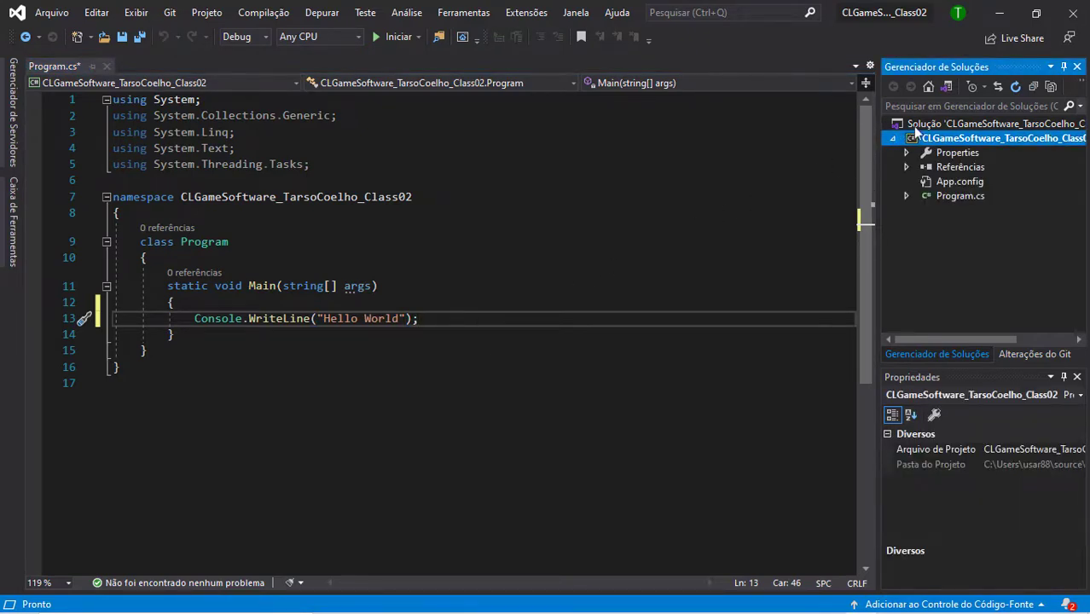
Open the solution's folder in the file manager, look inside the project subfolder, and close the folder window.
left_click(915, 126)
right_click(915, 126)
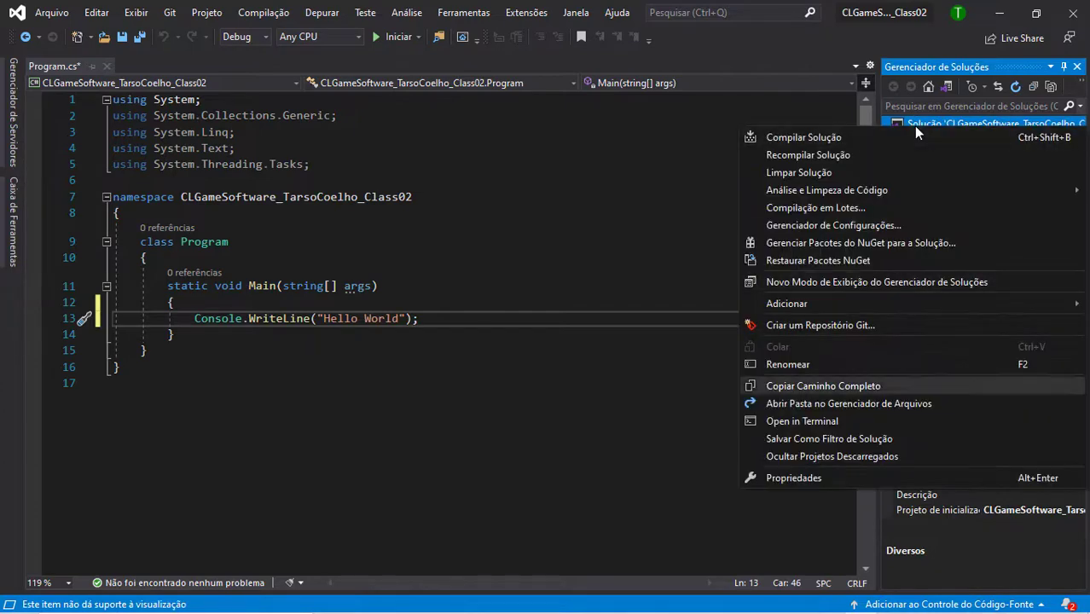
left_click(849, 404)
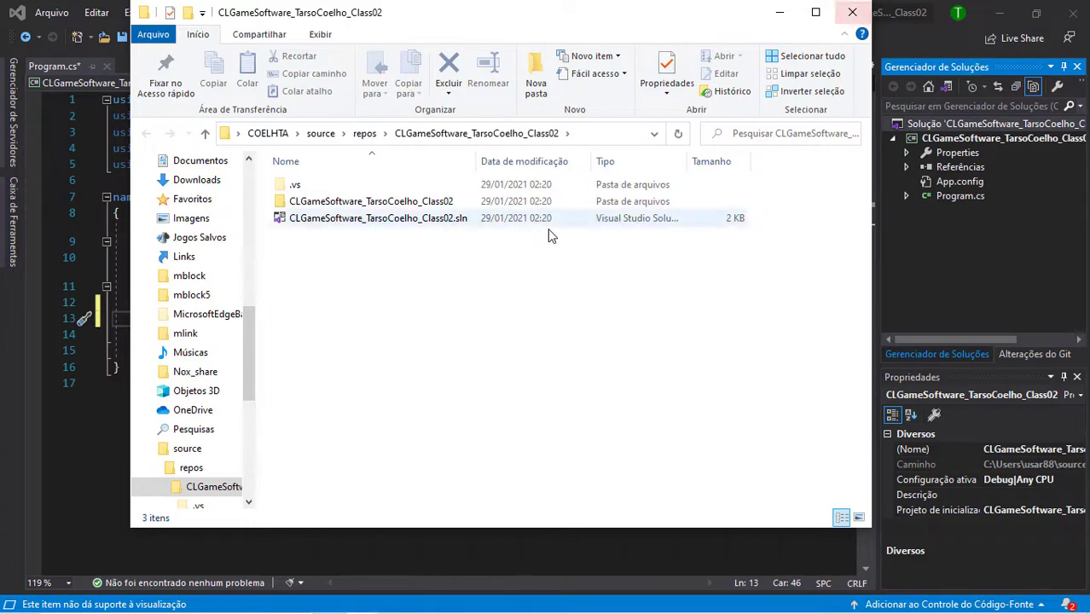
double_click(358, 207)
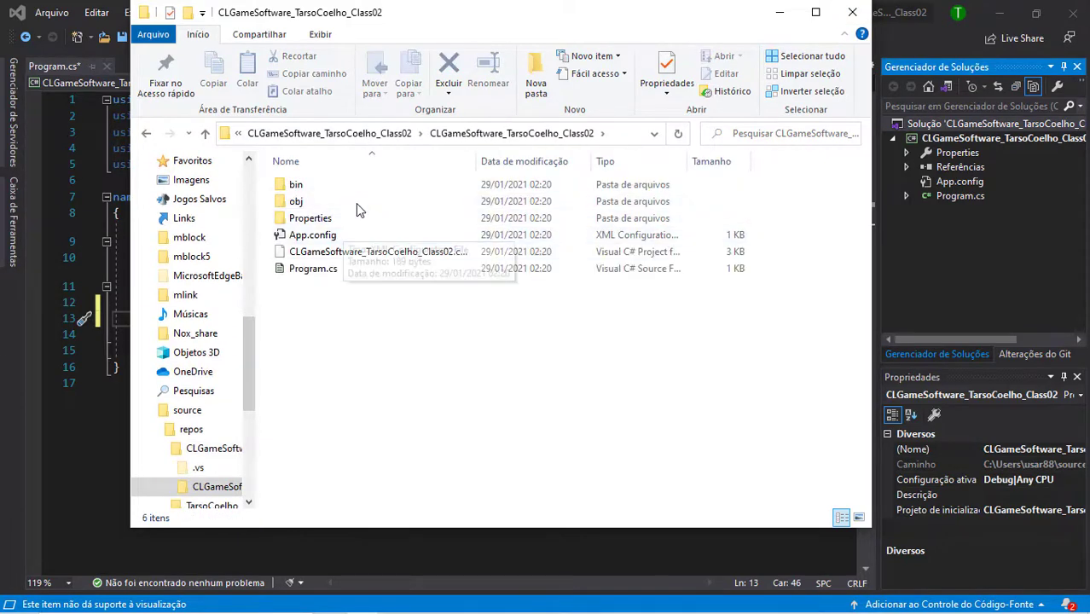
left_click(853, 12)
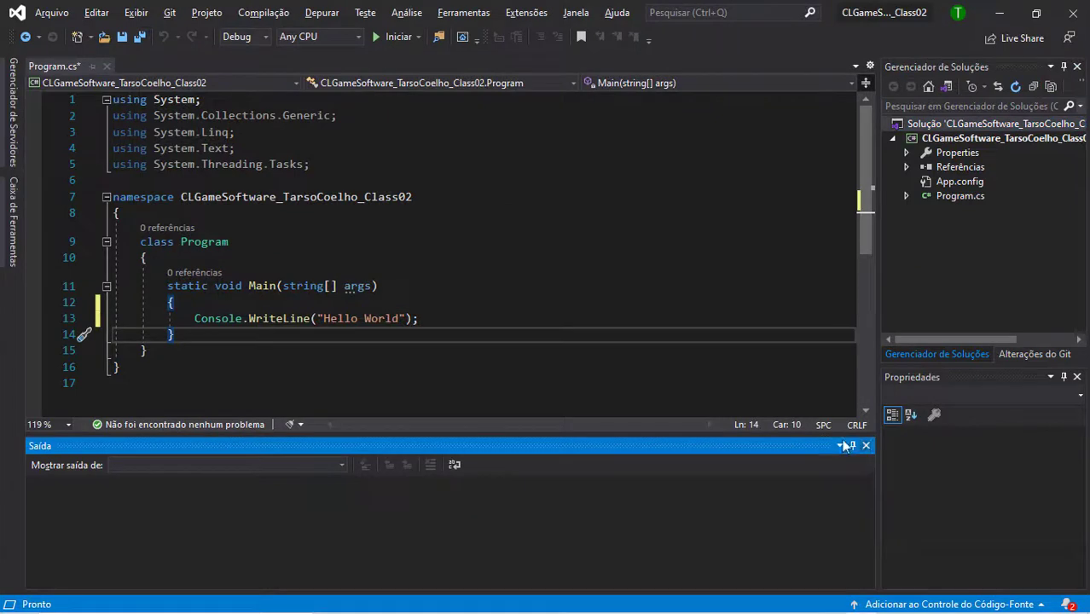
Close and reopen the Output window, and build the solution.
left_click(866, 445)
left_click(549, 290)
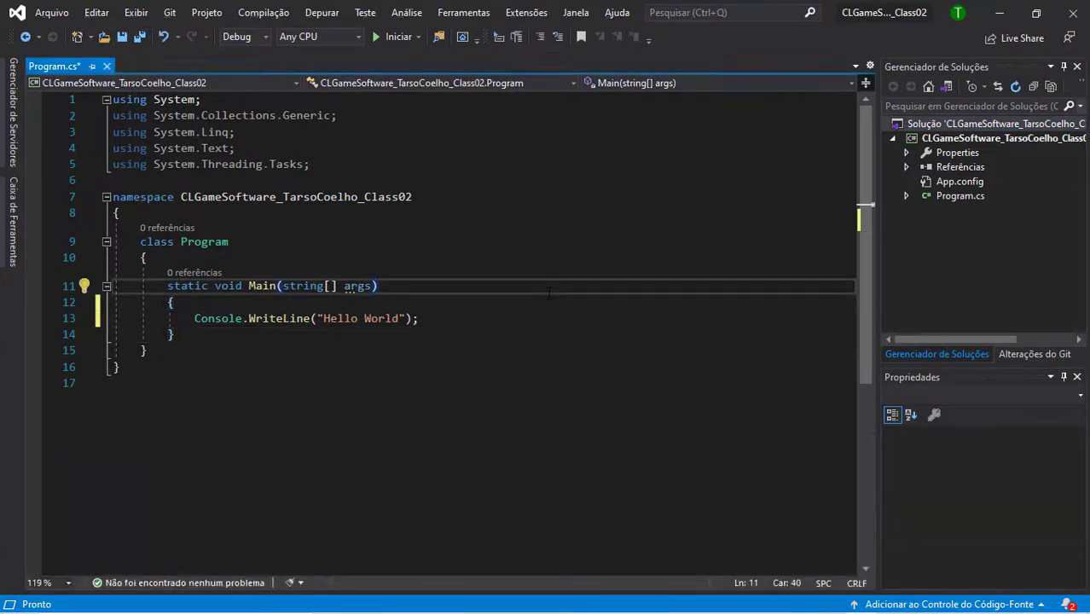
key("ctrl+alt+o")
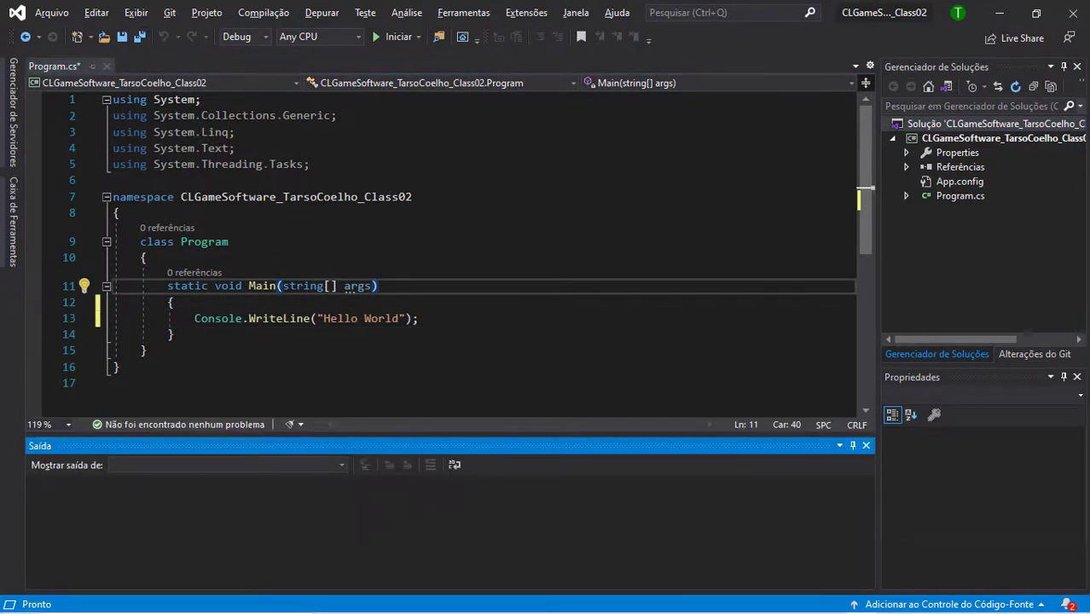
left_click(501, 329)
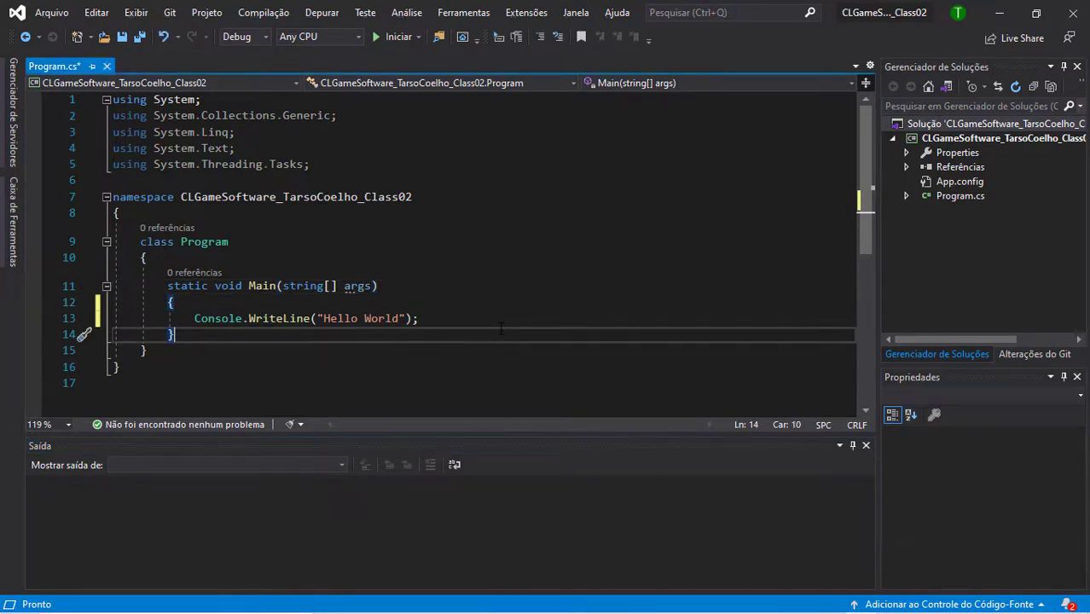
key("ctrl+shift+b")
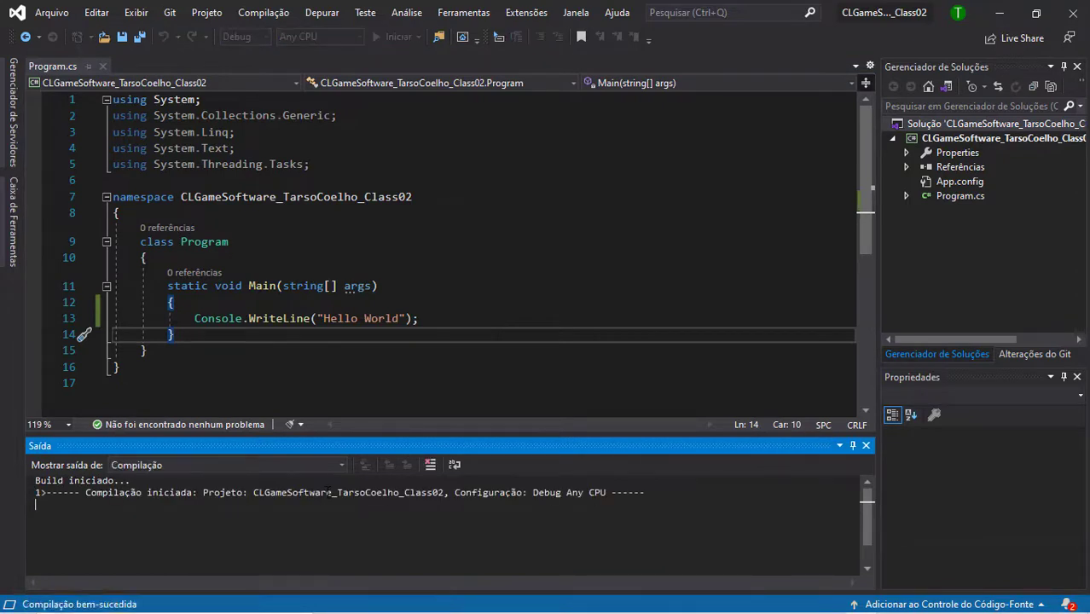
Build the solution with the semicolon removed from the WriteLine statement, and restore the semicolon.
left_click(457, 317)
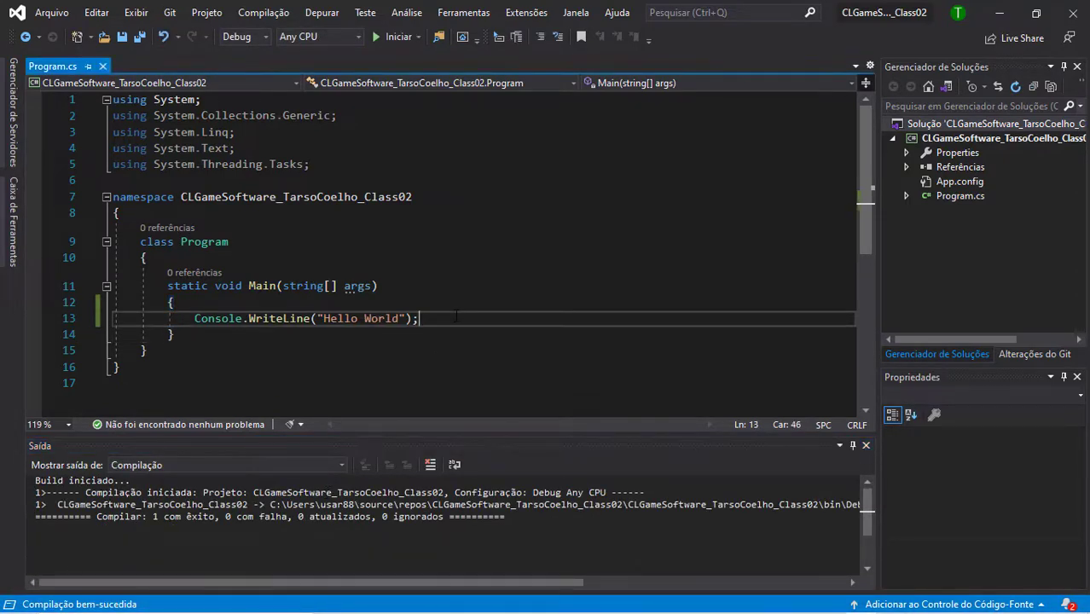
key("BackSpace")
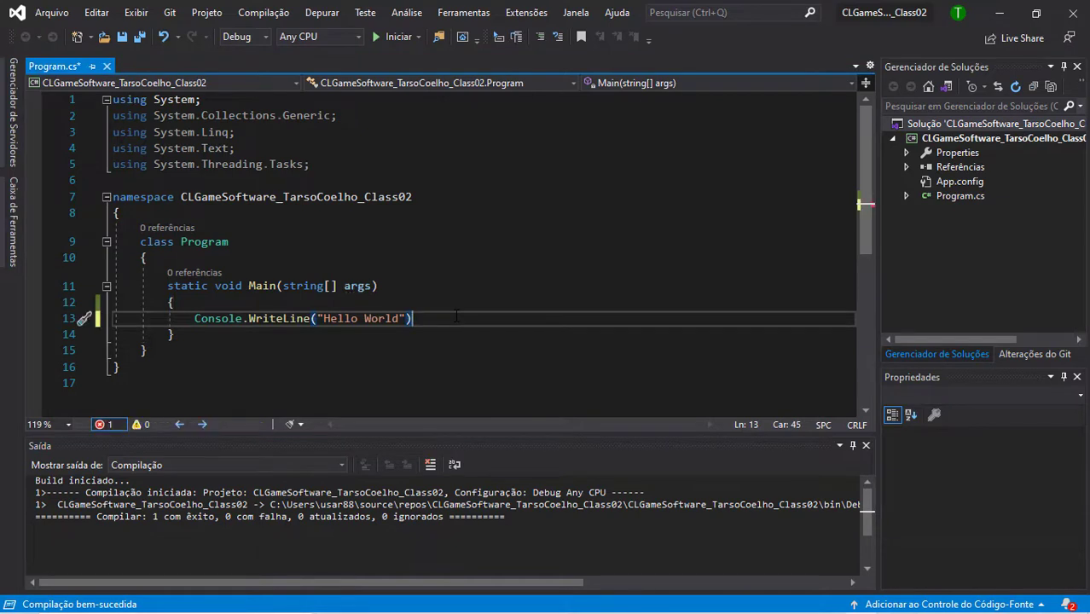
left_click(490, 250)
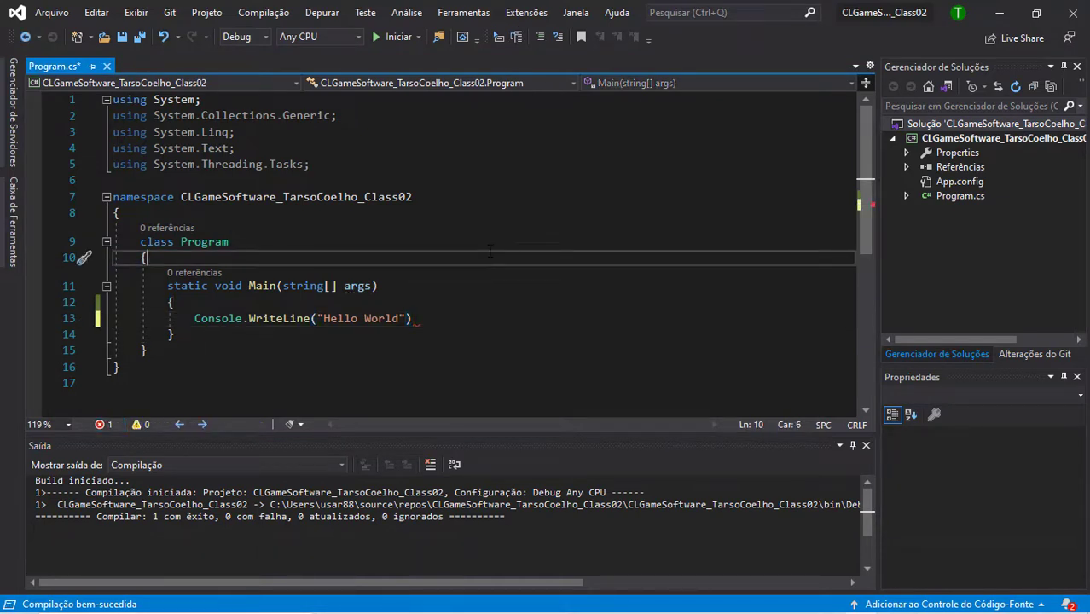
key("ctrl+shift+b")
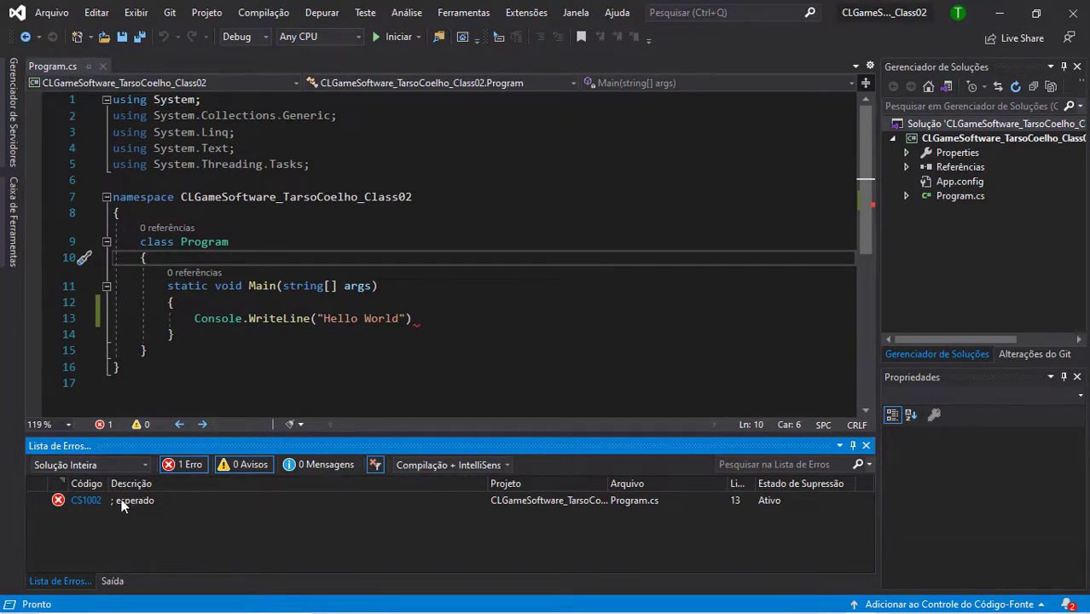
left_click(450, 318)
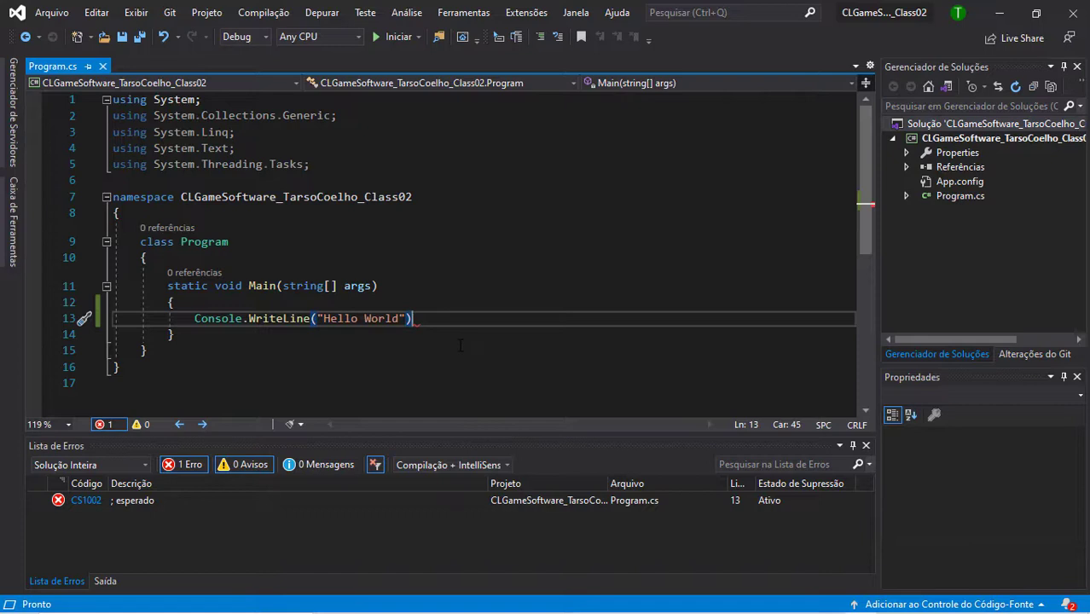
type(";")
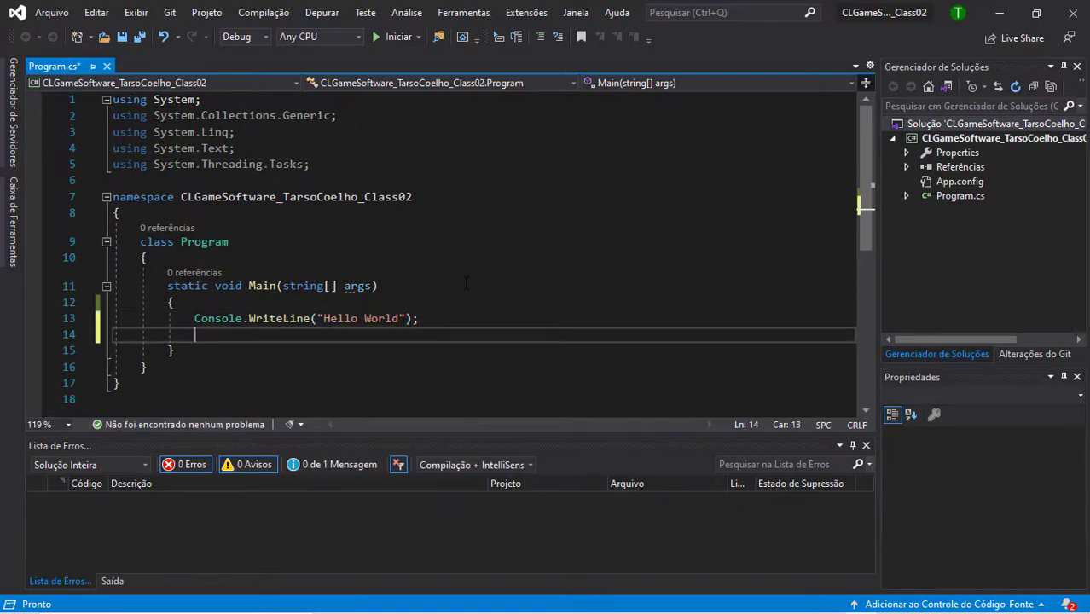
Add the statement Console.ReadLine(); below the WriteLine statement in Main.
key("Return")
type("COnso")
key("Tab")
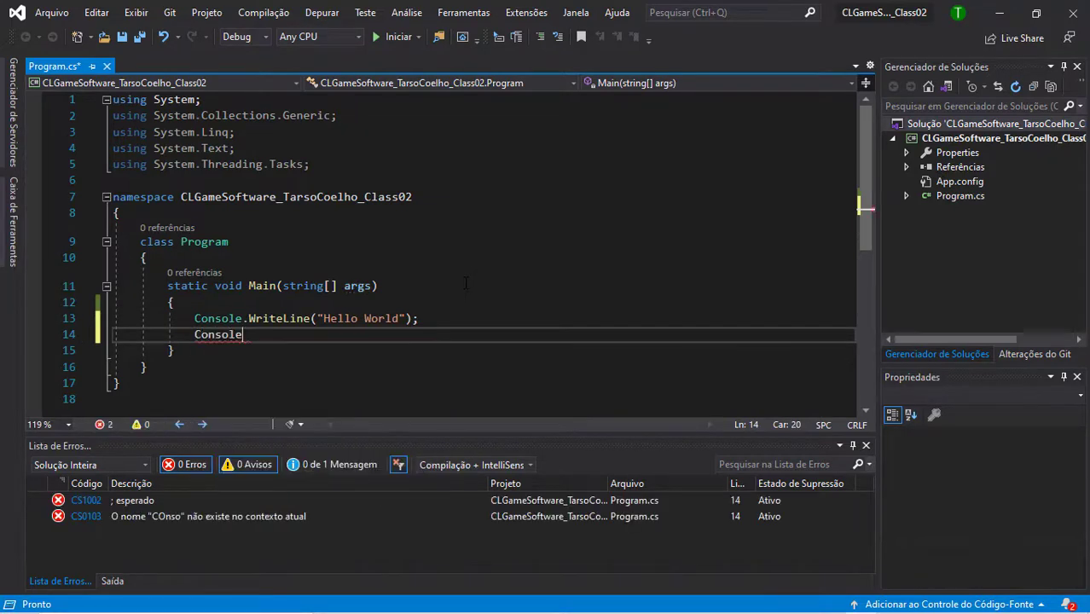
type(".read")
key("Down")
key("Down")
key("Tab")
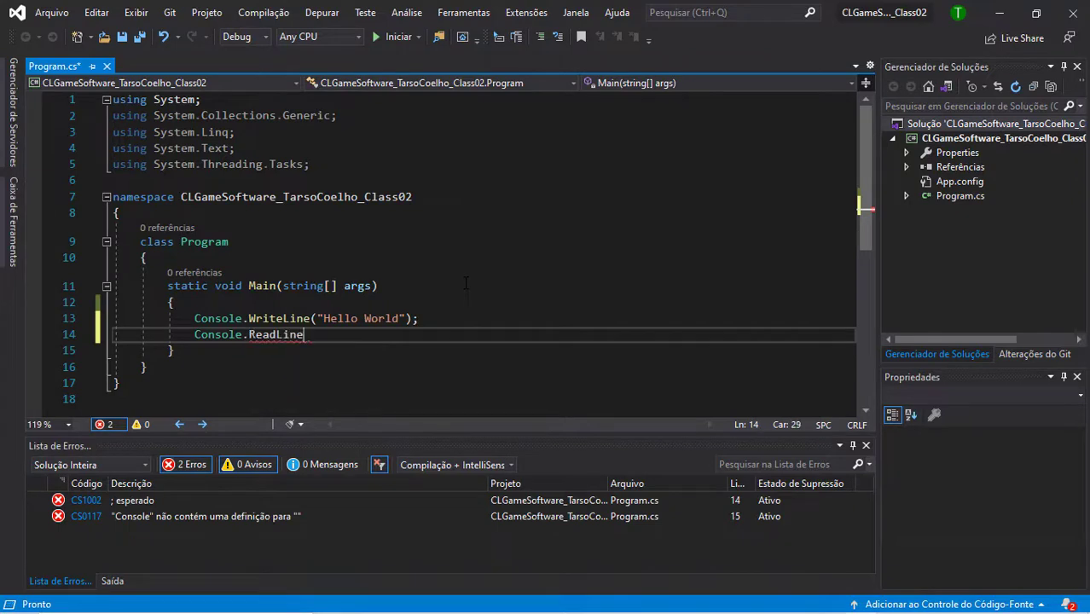
type("();")
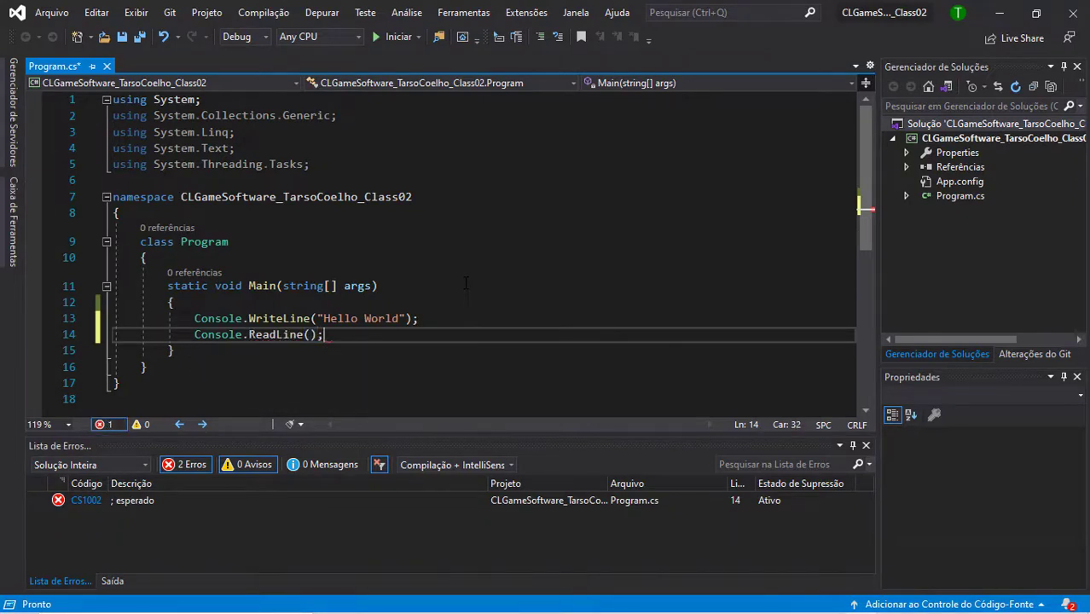
left_click(466, 285)
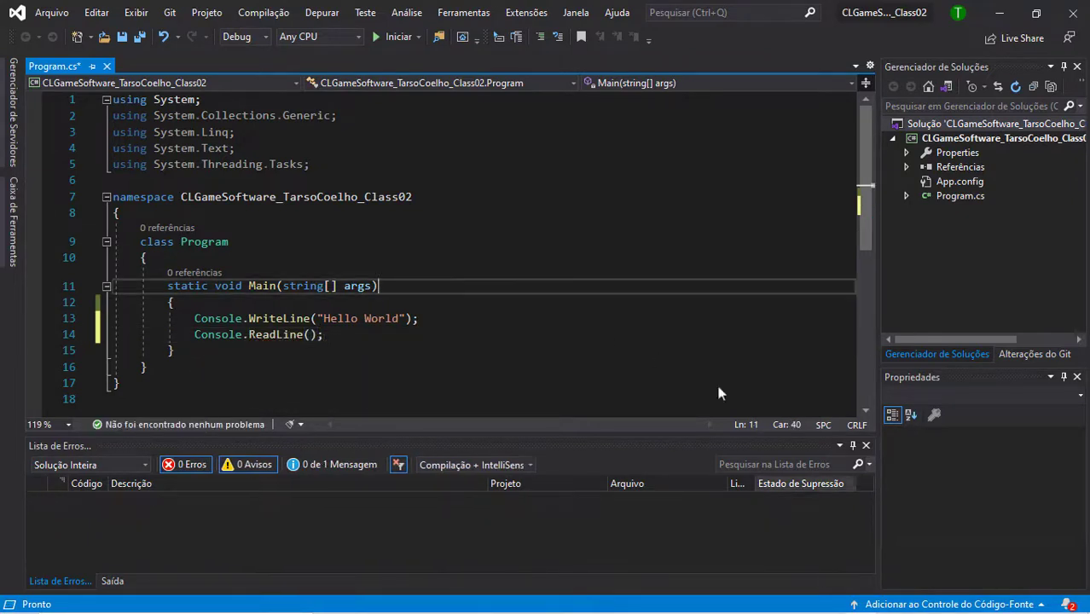
Close the Error List and Output windows to enlarge the code editor.
left_click(866, 446)
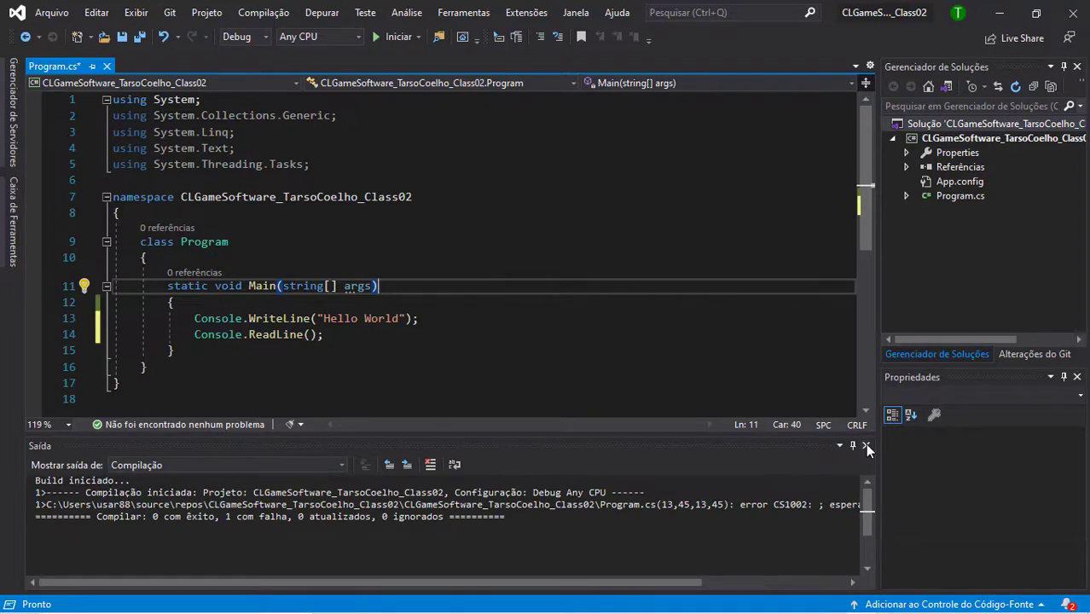
left_click(866, 445)
left_click(419, 318)
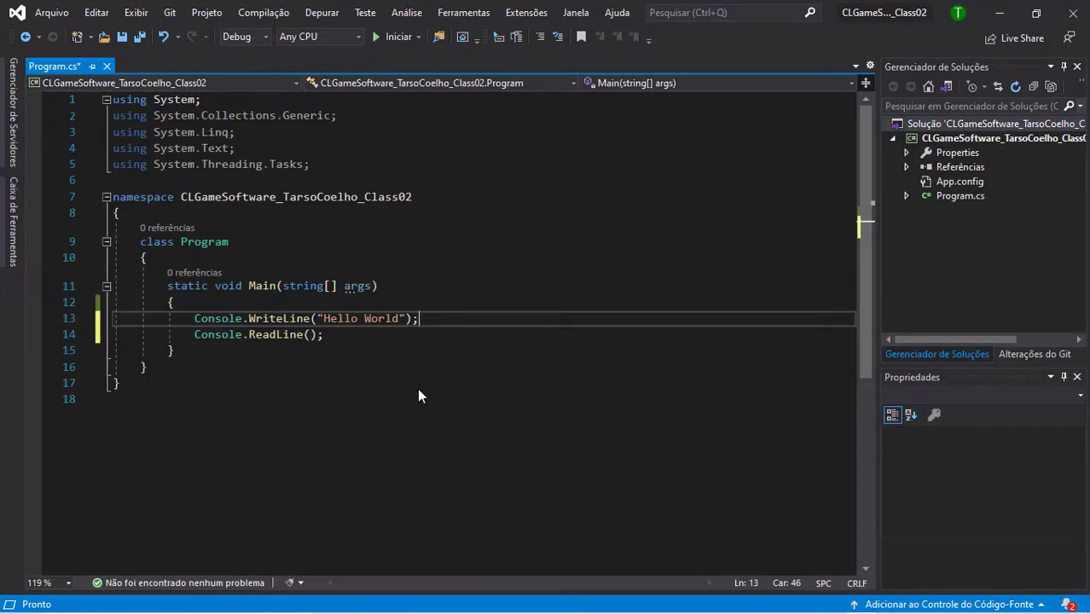
Close and reopen the Solution Explorer, set it to auto-hide and clear away the Properties window.
left_click(1077, 68)
left_click(630, 230)
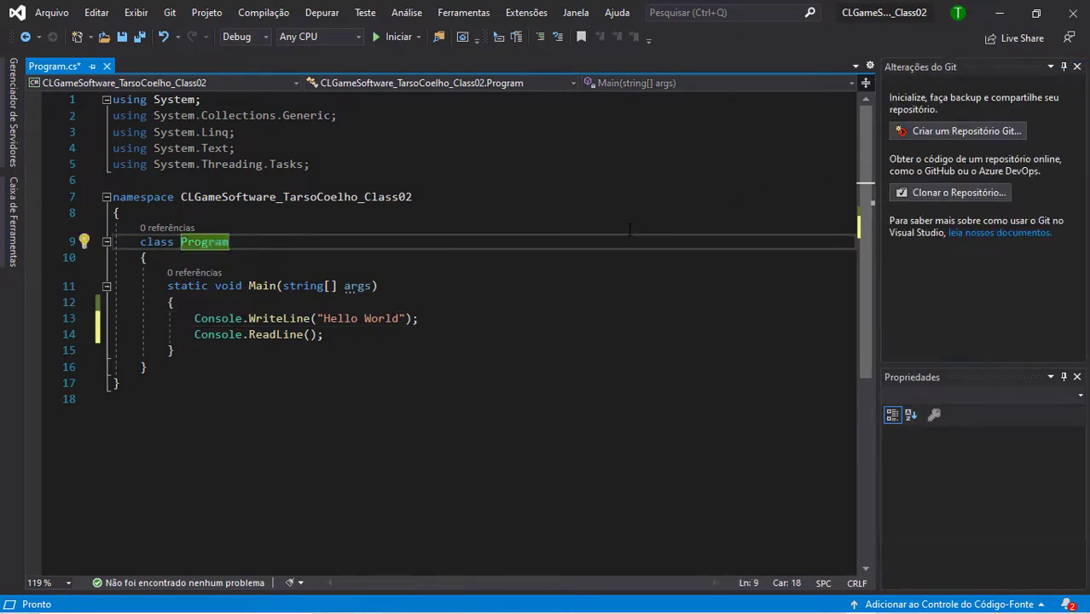
key("ctrl+alt+l")
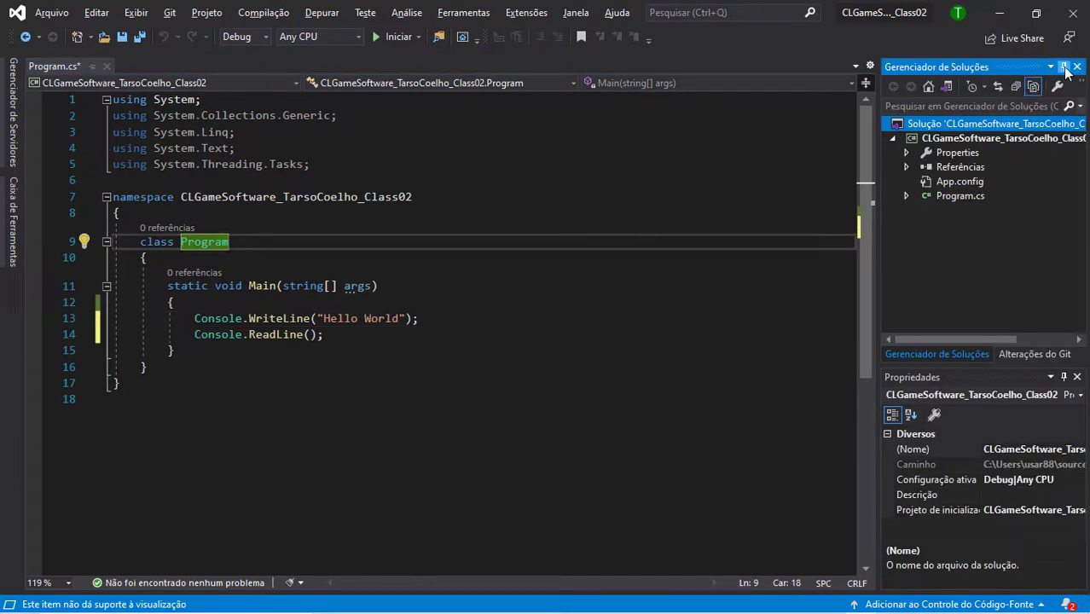
left_click(1064, 67)
left_click(1057, 66)
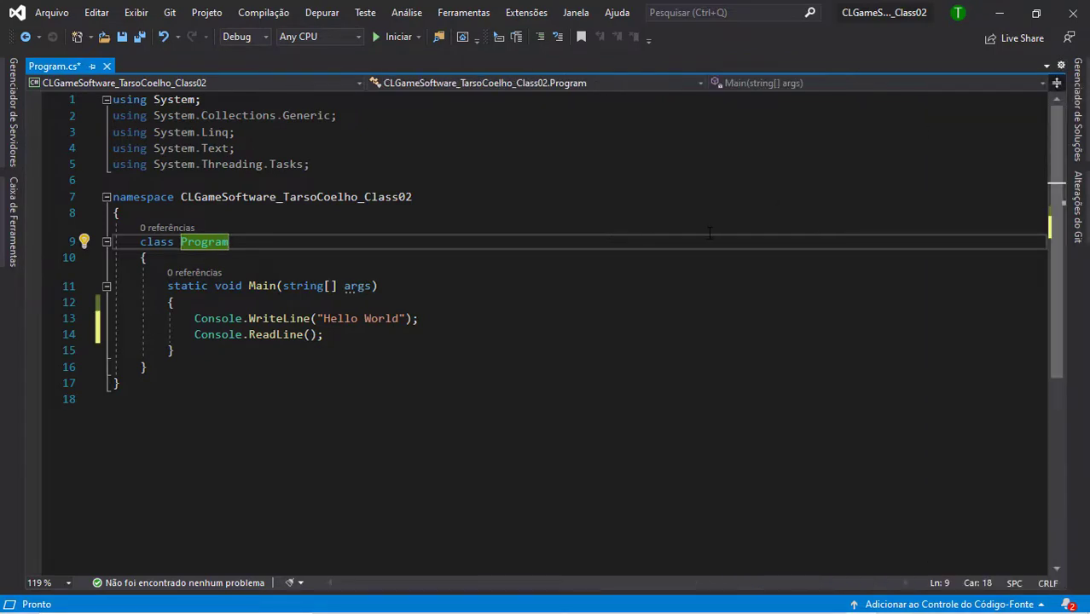
Look at the project tree in the auto-hidden Solution Explorer and return to the code.
scroll(597, 239, "down", 5)
scroll(426, 245, "up", 5)
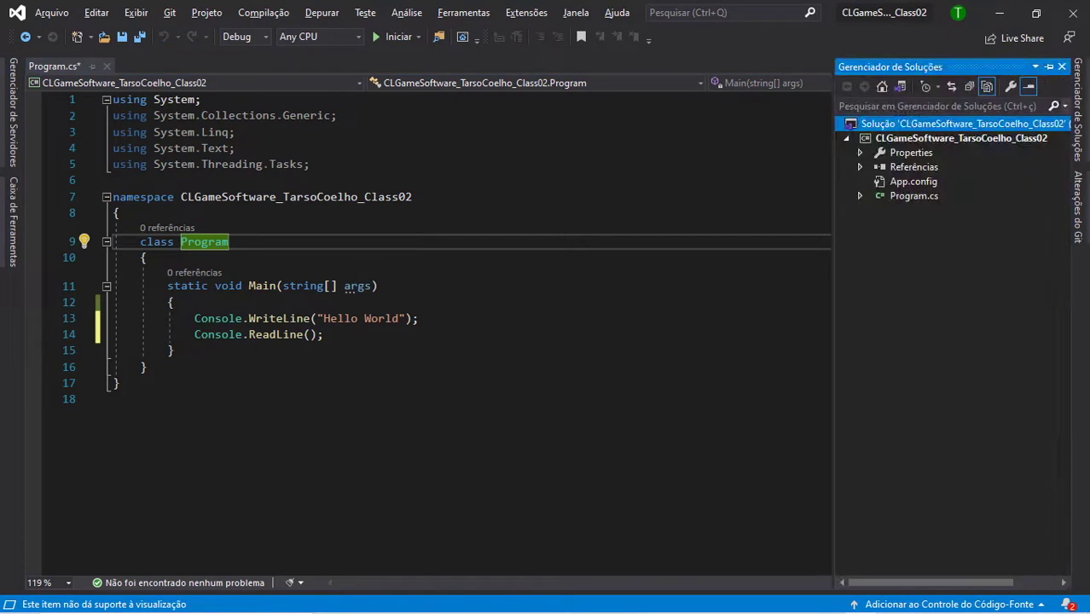
left_click(743, 300)
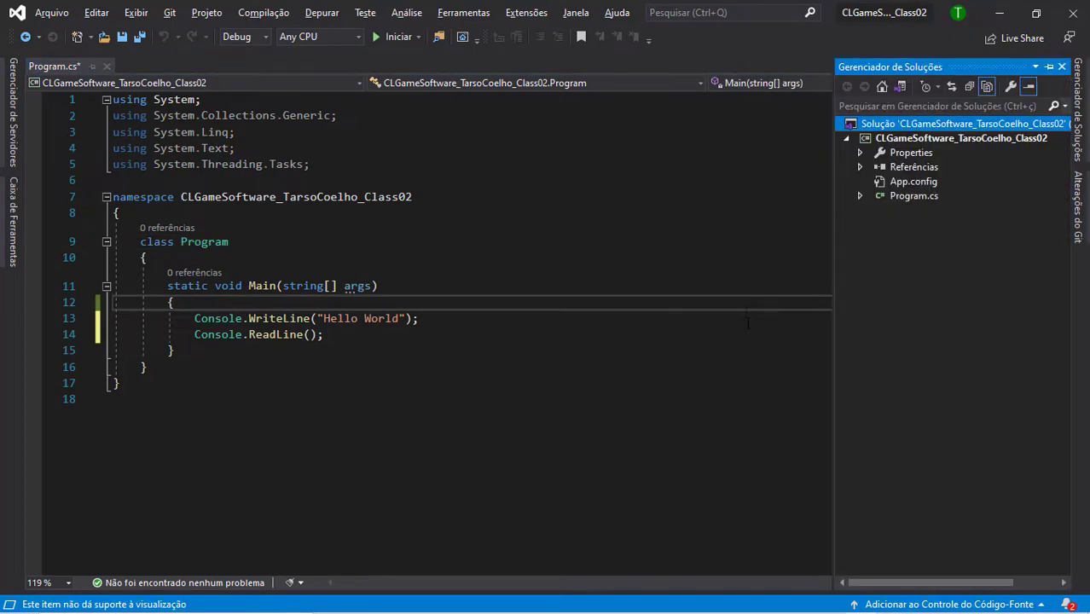
left_click(748, 323)
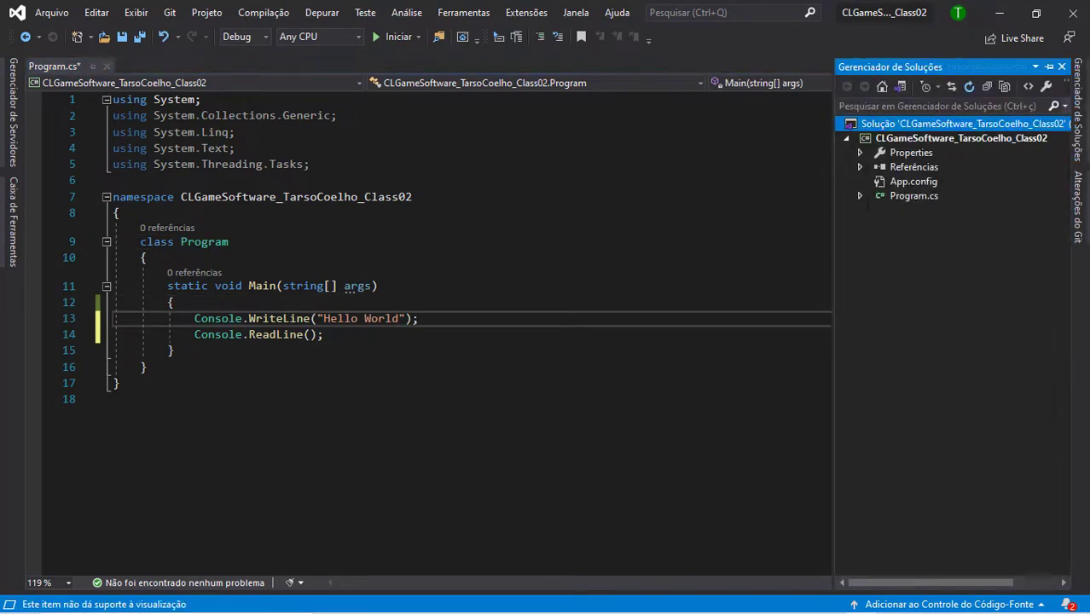
left_click(535, 318)
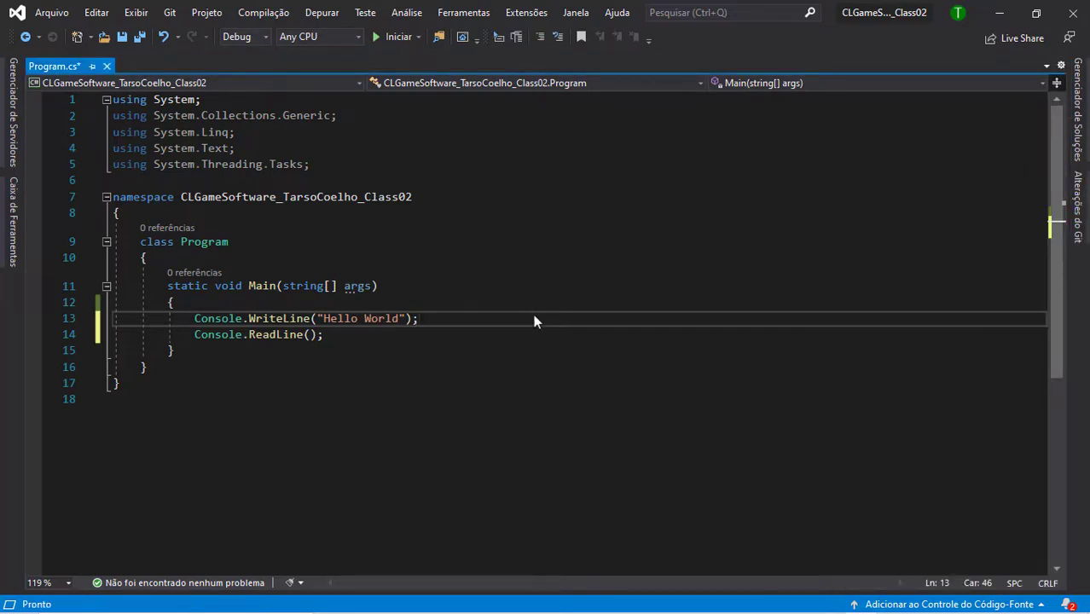
Examine the using directives, the Program class and the two Console statements inside Main.
left_click(204, 257)
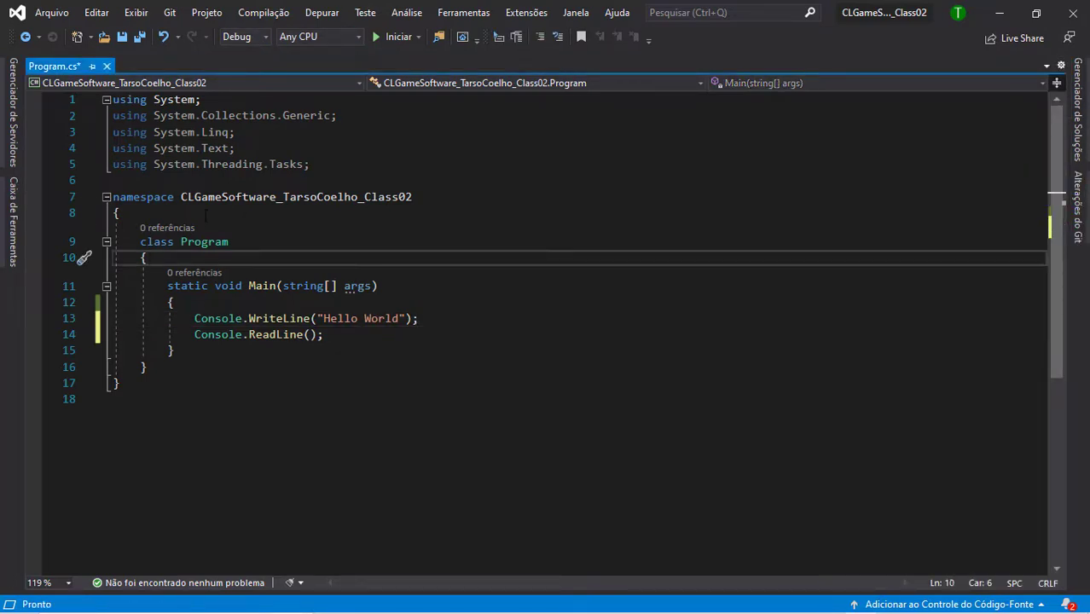
left_click(348, 167)
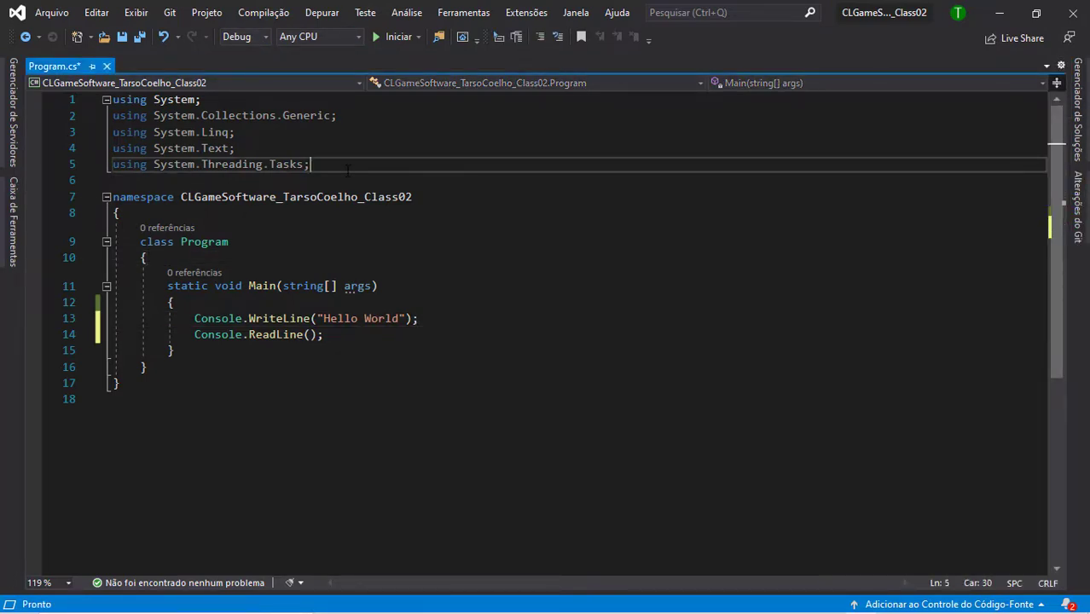
left_click(285, 242)
left_click(195, 318)
left_click_drag(194, 318, 324, 334)
left_click(365, 343)
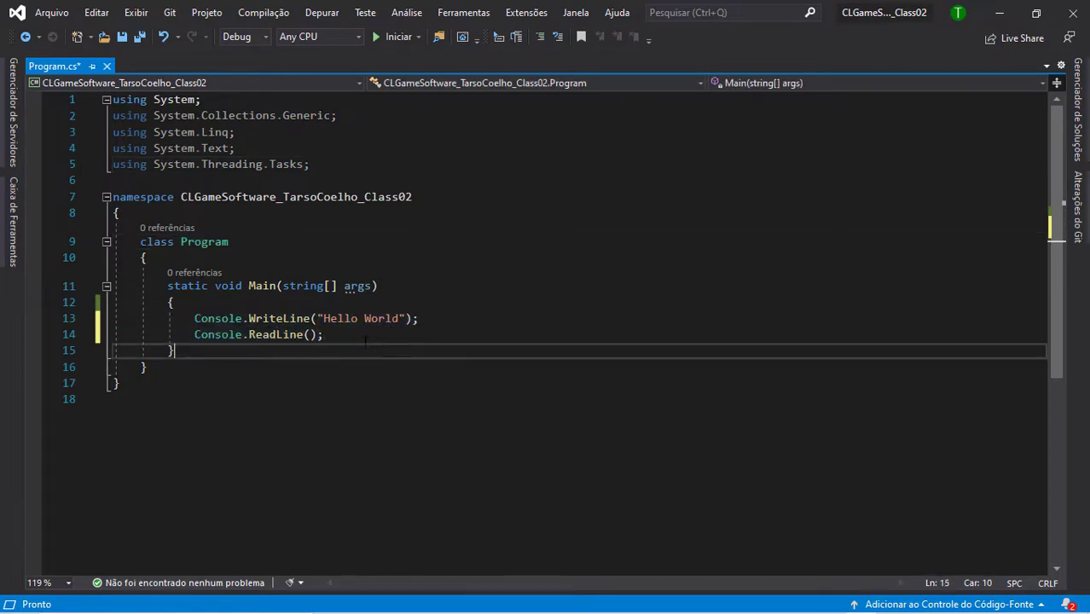
left_click_drag(194, 318, 341, 335)
left_click(147, 257)
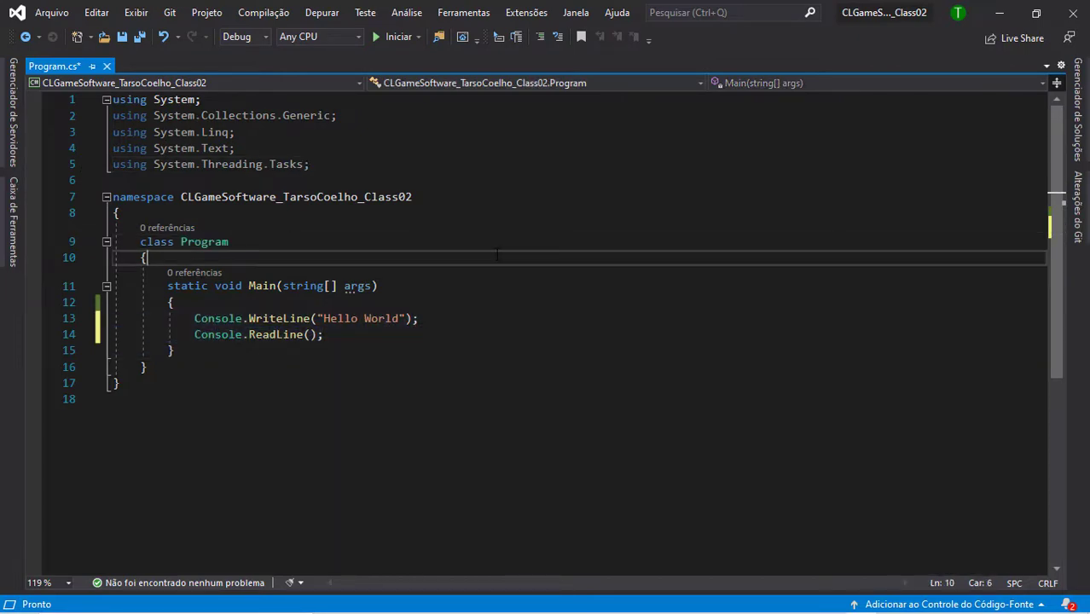
left_click(395, 242)
left_click(400, 261)
Open Program.cs from the auto-hidden Solution Explorer and look over its namespace, class and Main method.
key("ctrl+alt+l")
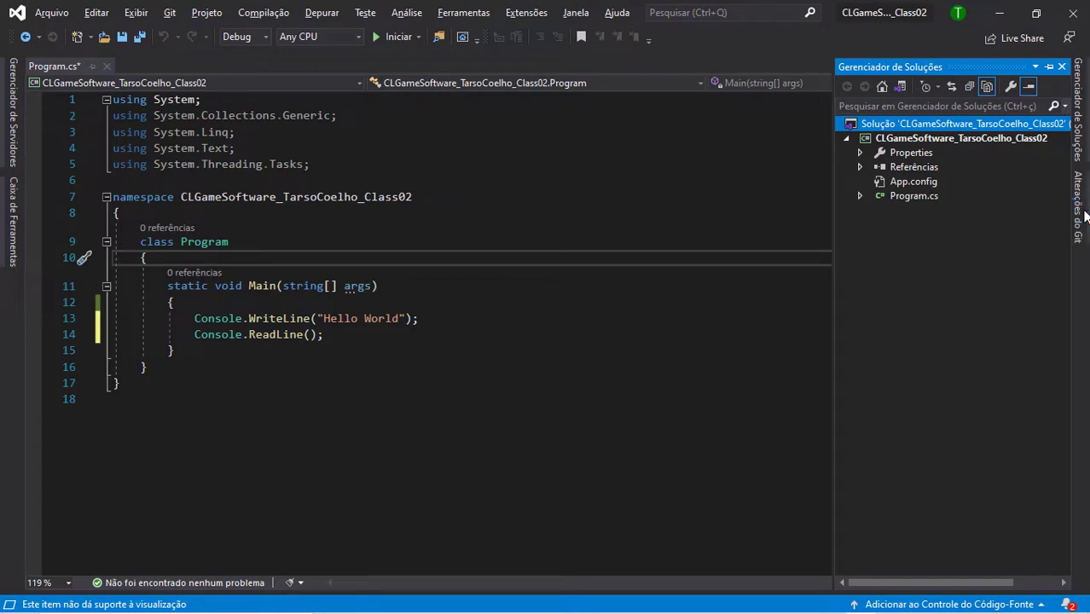
double_click(917, 197)
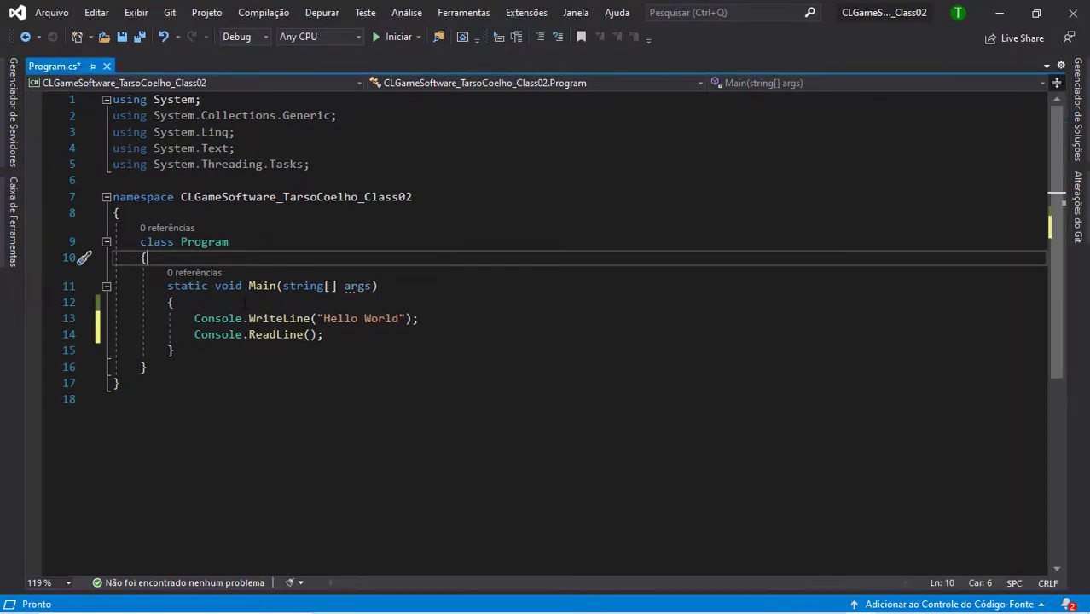
key("Down")
key("Down")
key("Down")
key("Down")
left_click(264, 242)
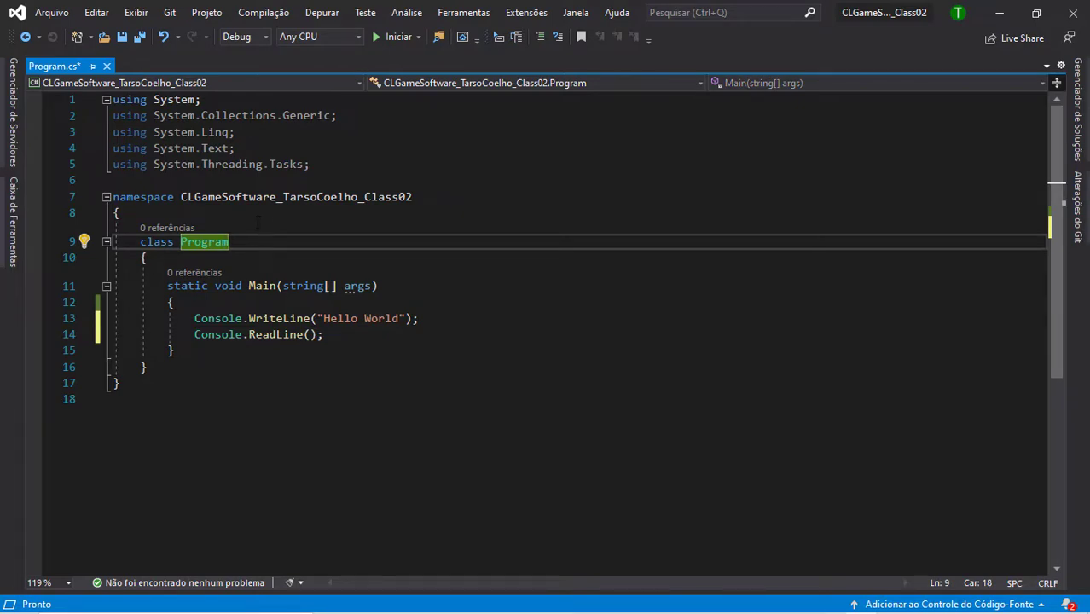
key("Up")
key("Up")
key("Up")
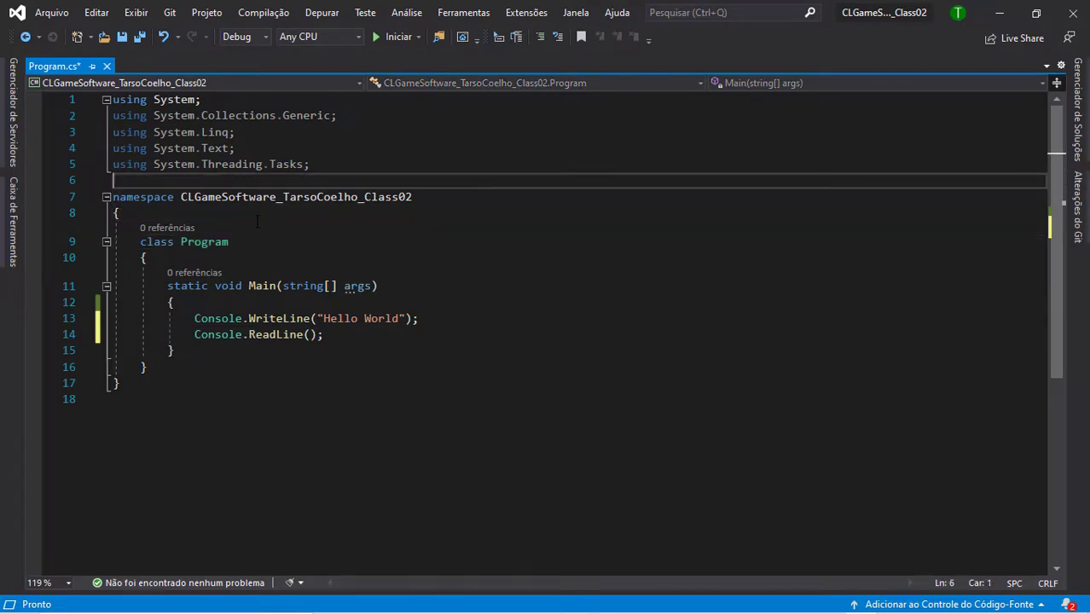
double_click(228, 287)
left_click(344, 239)
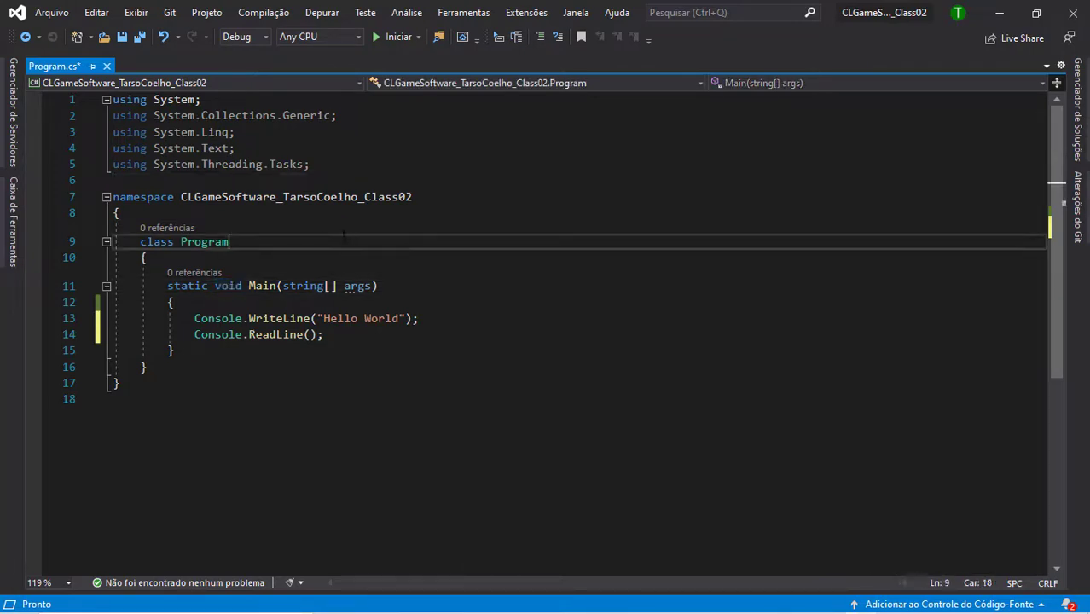
key("Down")
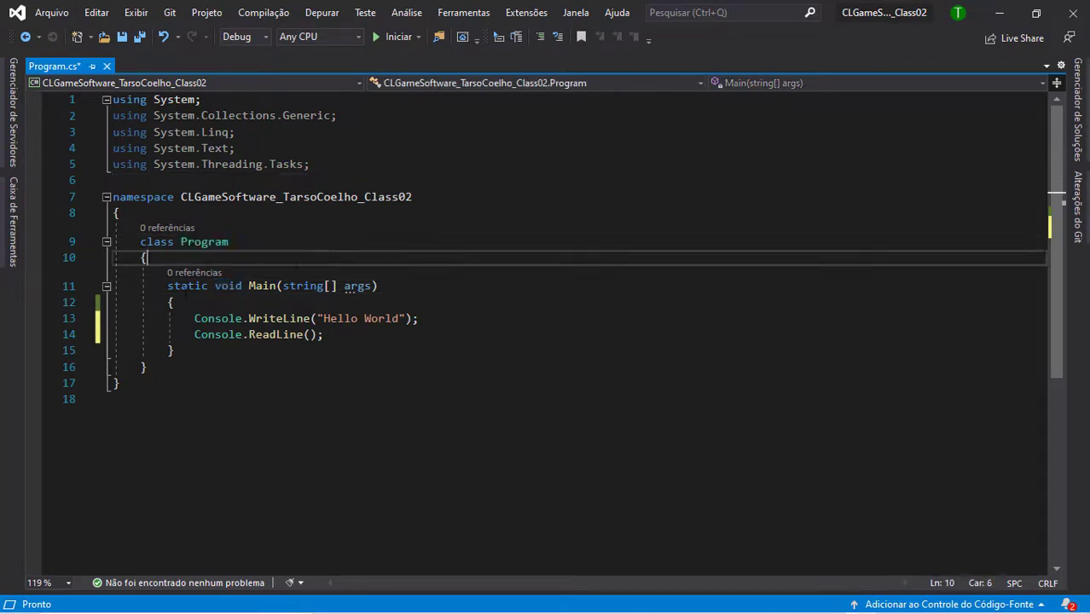
Highlight the static void Main declaration and step through the Console statements to examine the program's entry point.
double_click(186, 286)
key("ctrl+shift+Right")
key("ctrl+shift+Right")
key("ctrl+shift+Right")
key("ctrl+shift+Right")
key("ctrl+shift+Right")
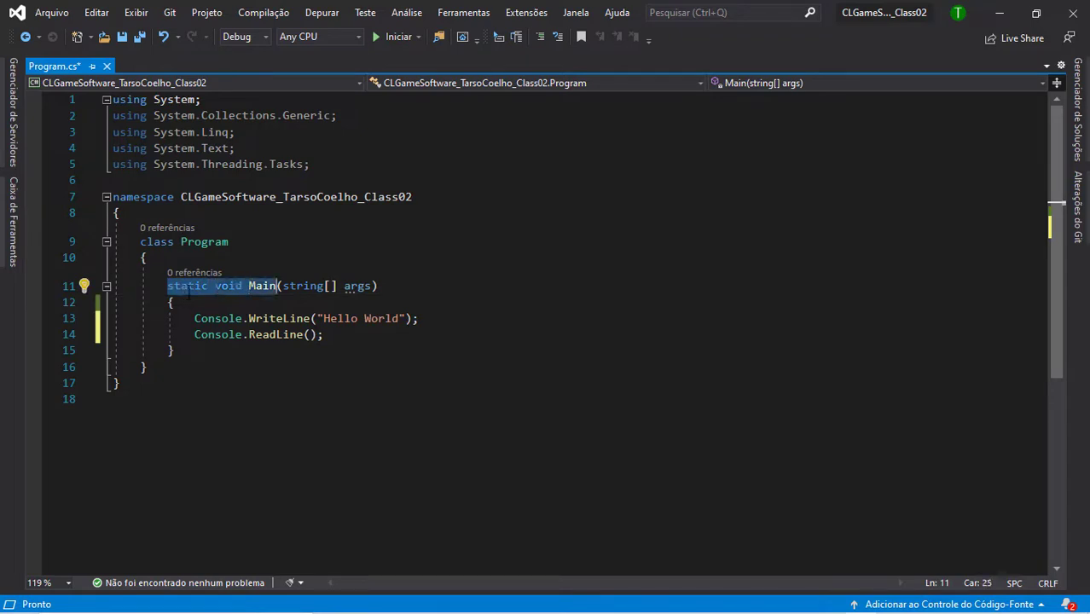
key("Down")
key("Down")
key("Down")
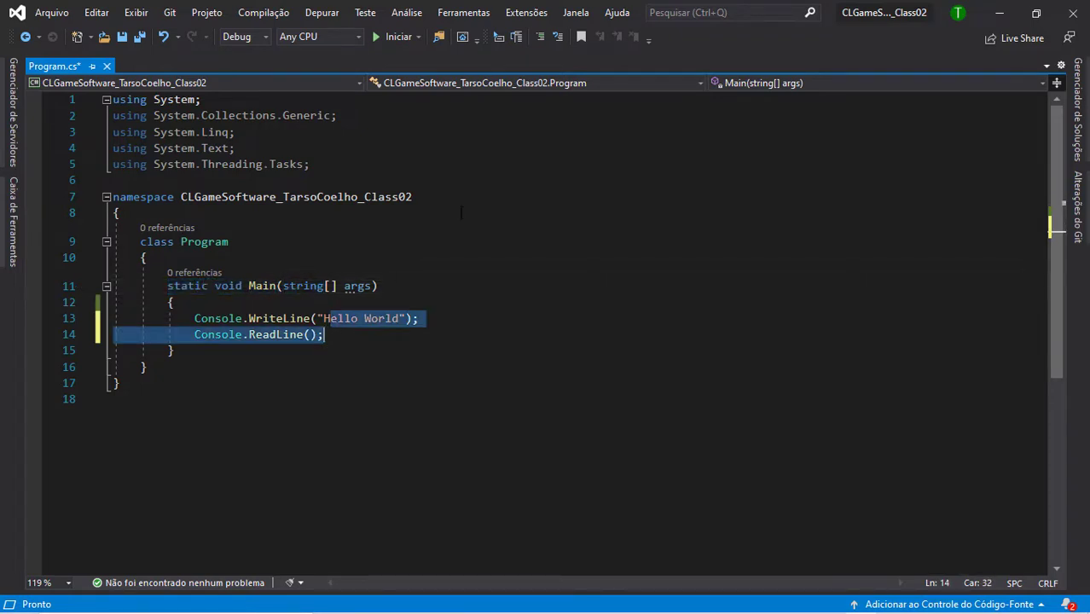
key("Up")
key("Up")
key("Up")
key("Up")
key("Up")
key("Up")
Run the Hello World program, move its console window aside to view the output, and close the console.
left_click(393, 37)
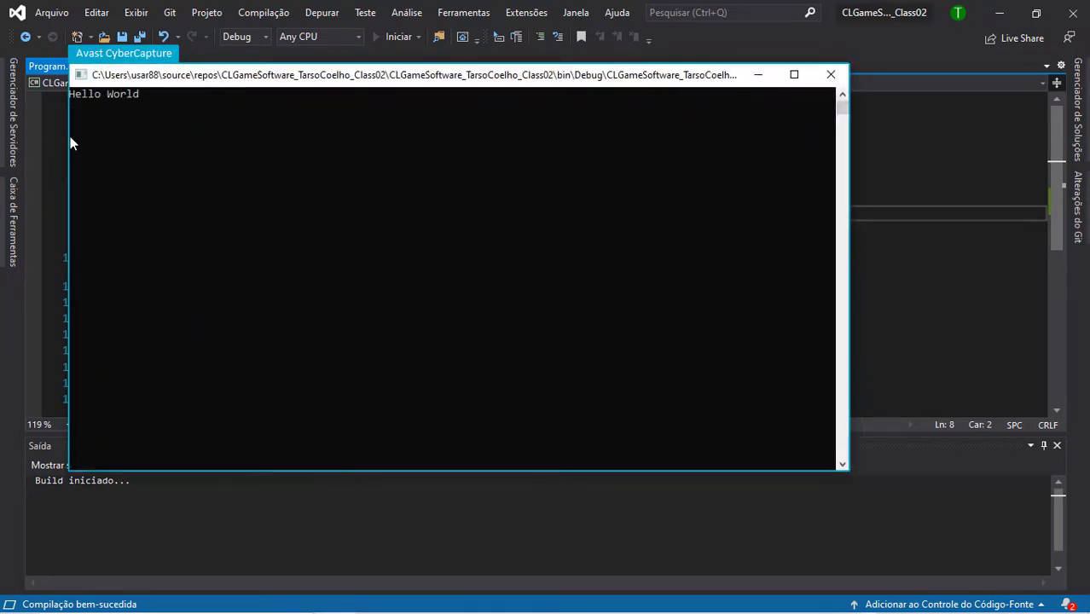
left_click_drag(402, 76, 746, 64)
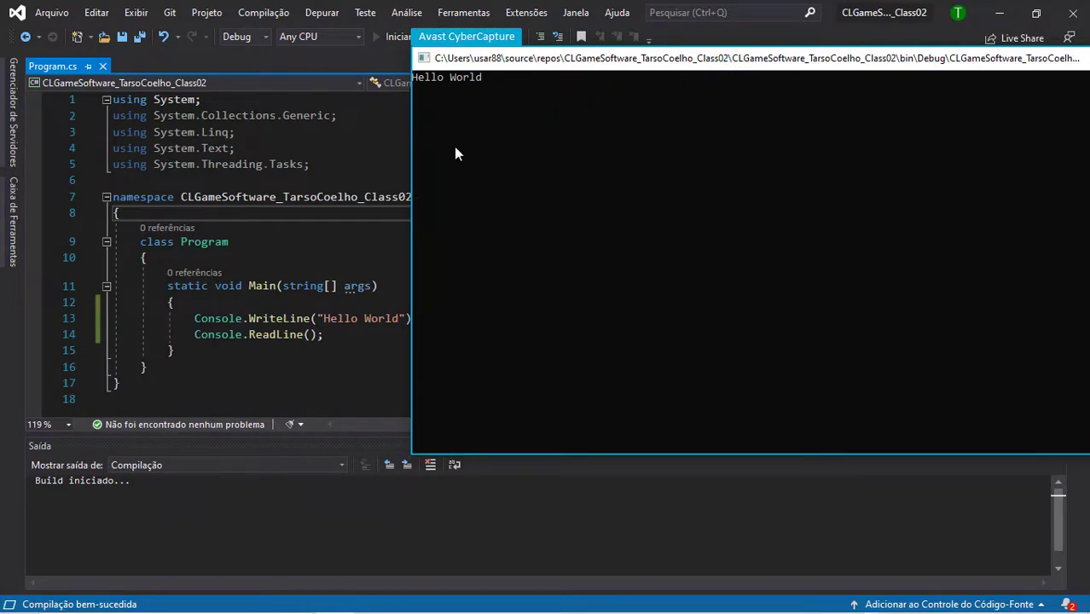
key("Return")
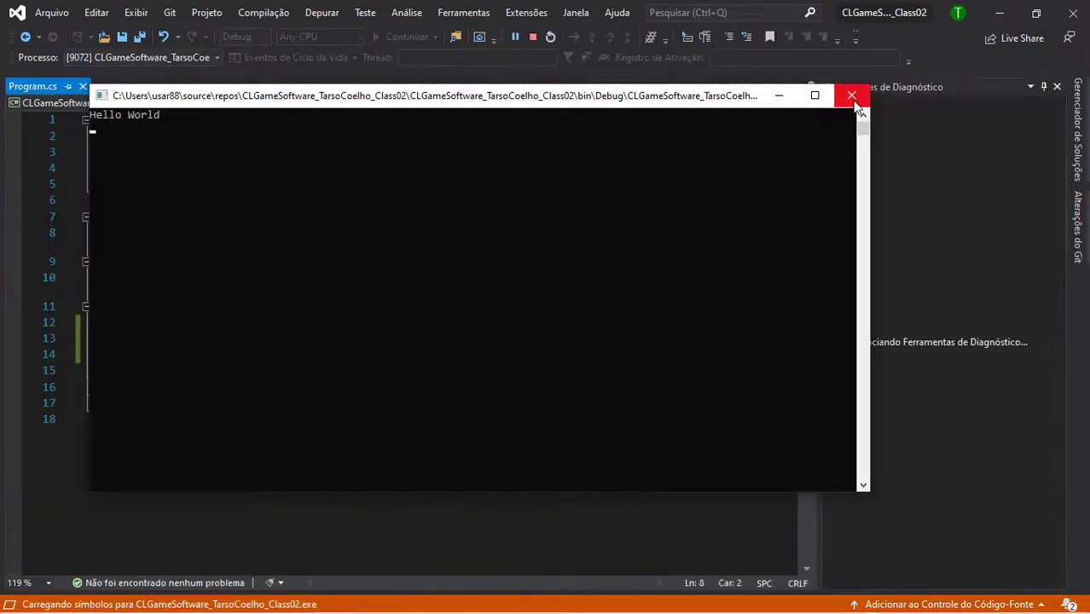
left_click(854, 97)
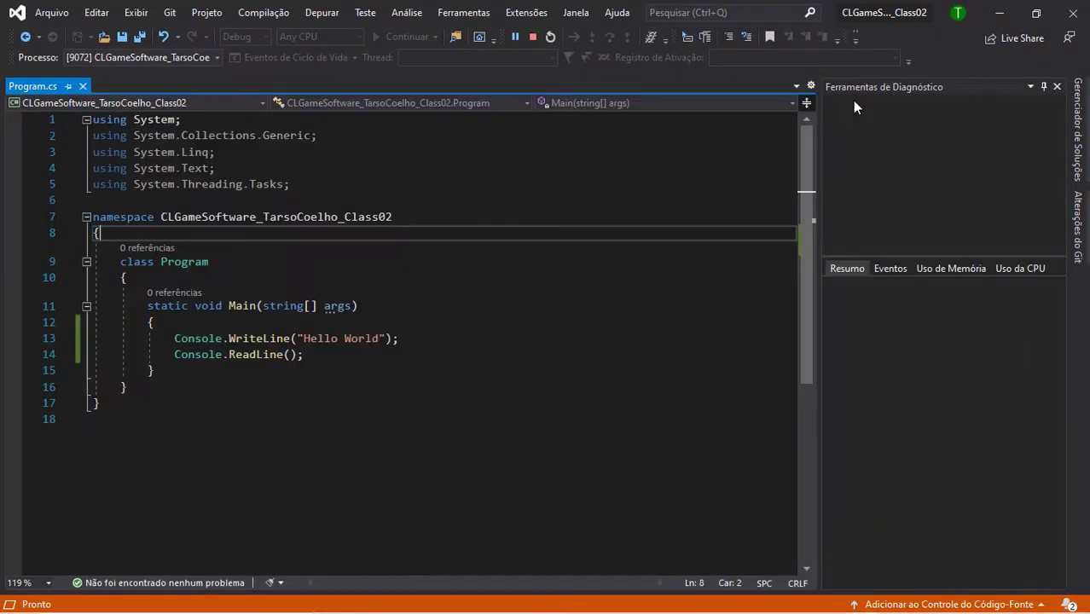
left_click(460, 148)
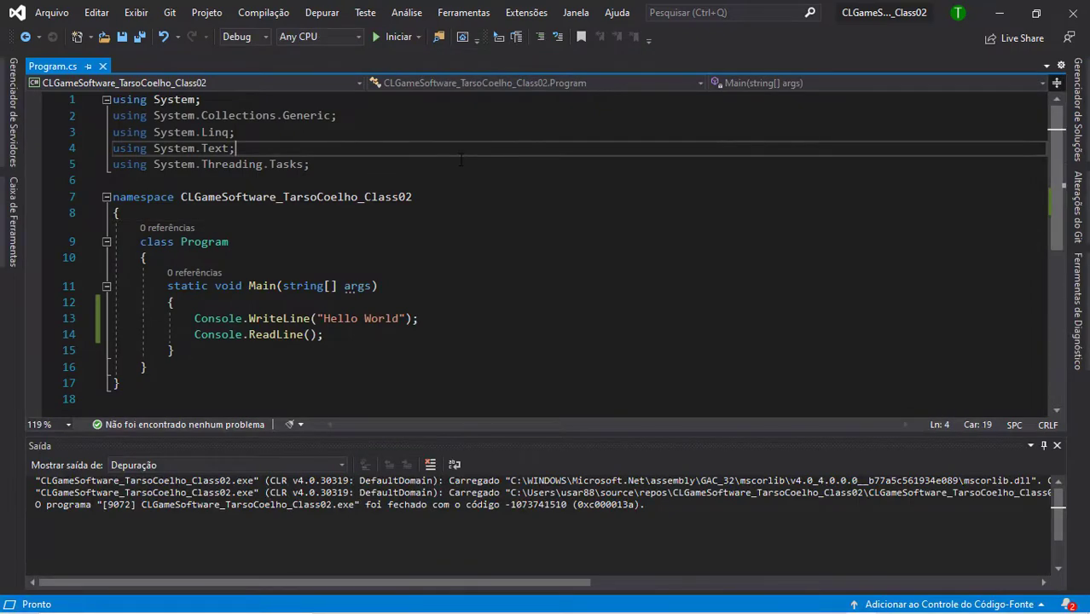
left_click(461, 164)
Highlight the using directives from System.Collections.Generic to System.Threading.Tasks to examine them, and clear the selection.
key("alt+Tab")
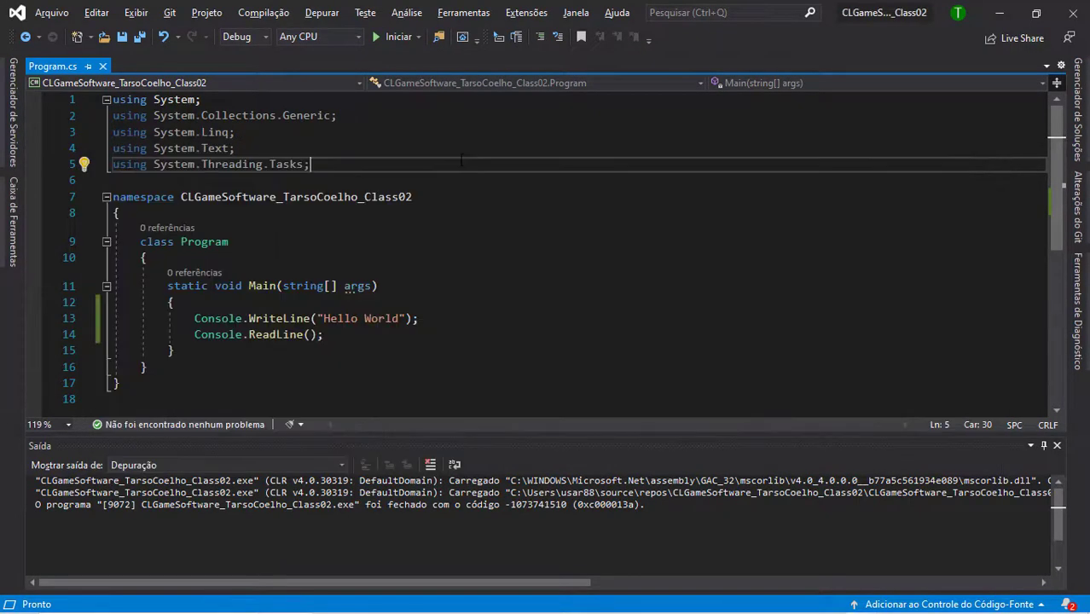
left_click(493, 257)
left_click(494, 164)
key("shift+Up")
key("shift+Up")
key("shift+Up")
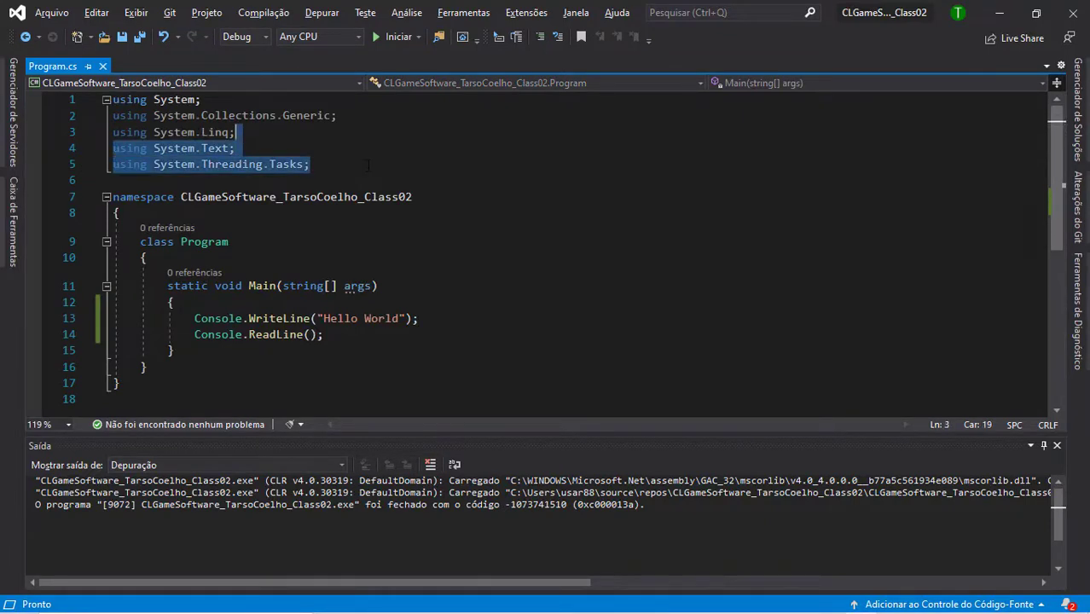
left_click(368, 165)
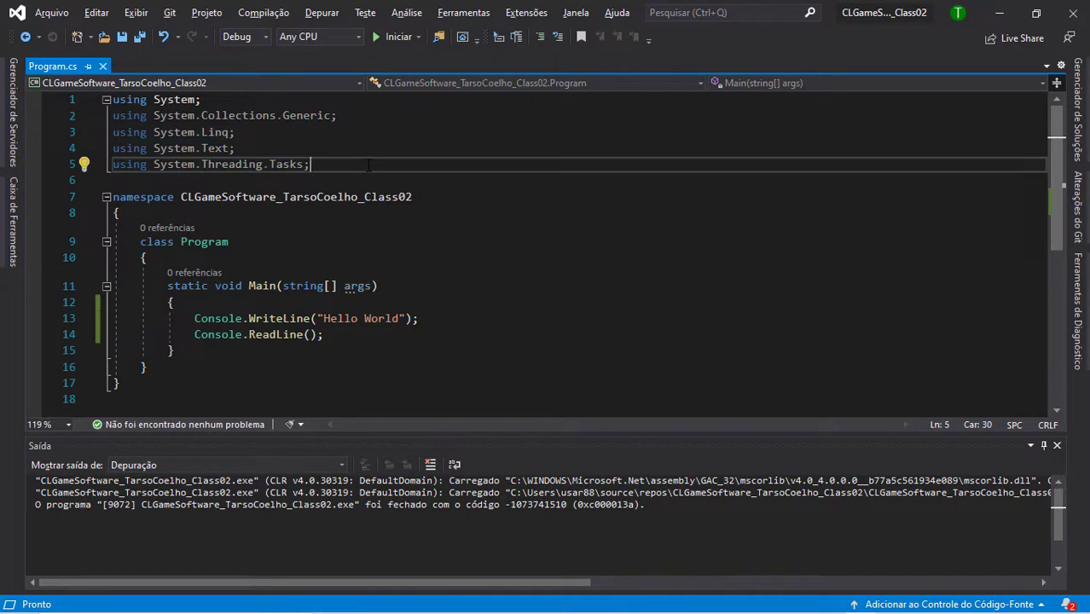
key("shift+Up")
key("shift+Up")
key("shift+Up")
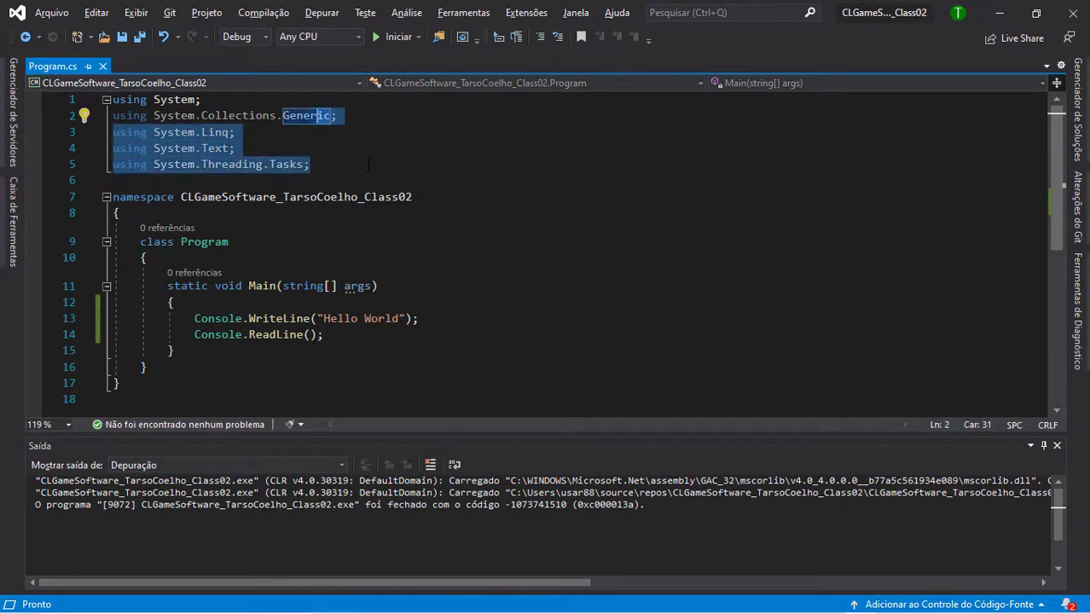
left_click(368, 165)
key("Down")
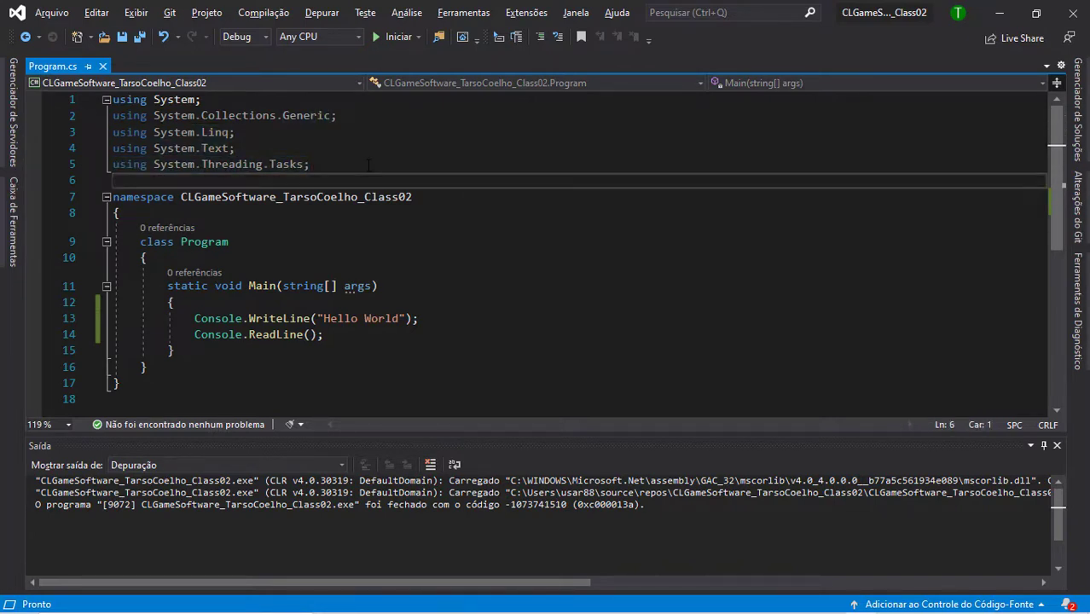
Highlight the four using directives beneath using System line by line to review them, and deselect them.
key("Up")
key("Up")
key("Up")
key("Up")
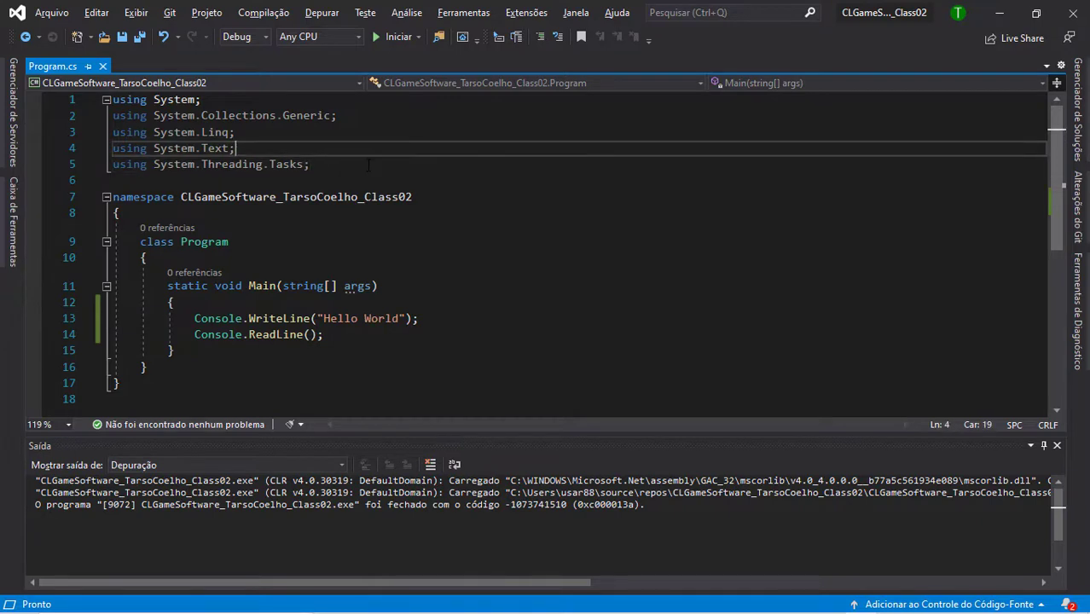
key("ctrl+Right")
key("Home")
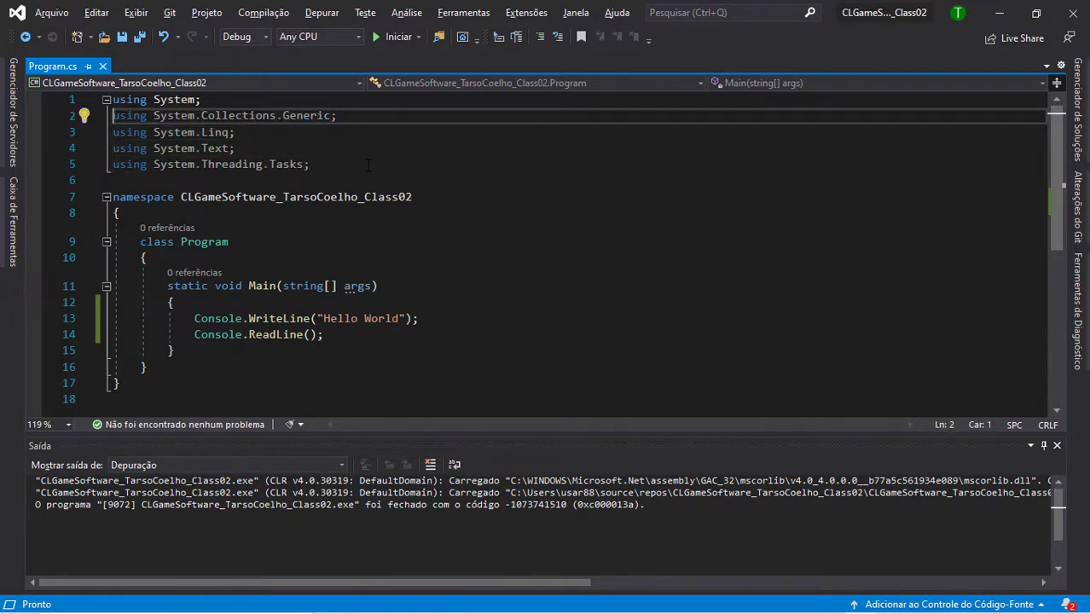
key("shift+Down")
key("shift+Down")
key("shift+Down")
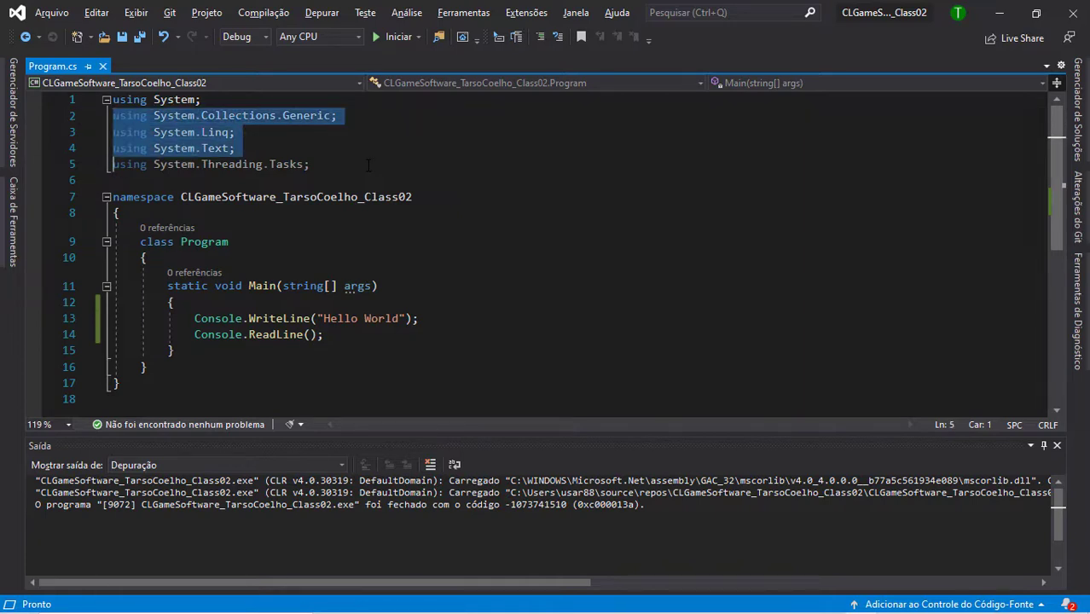
key("shift+End")
left_click(368, 165)
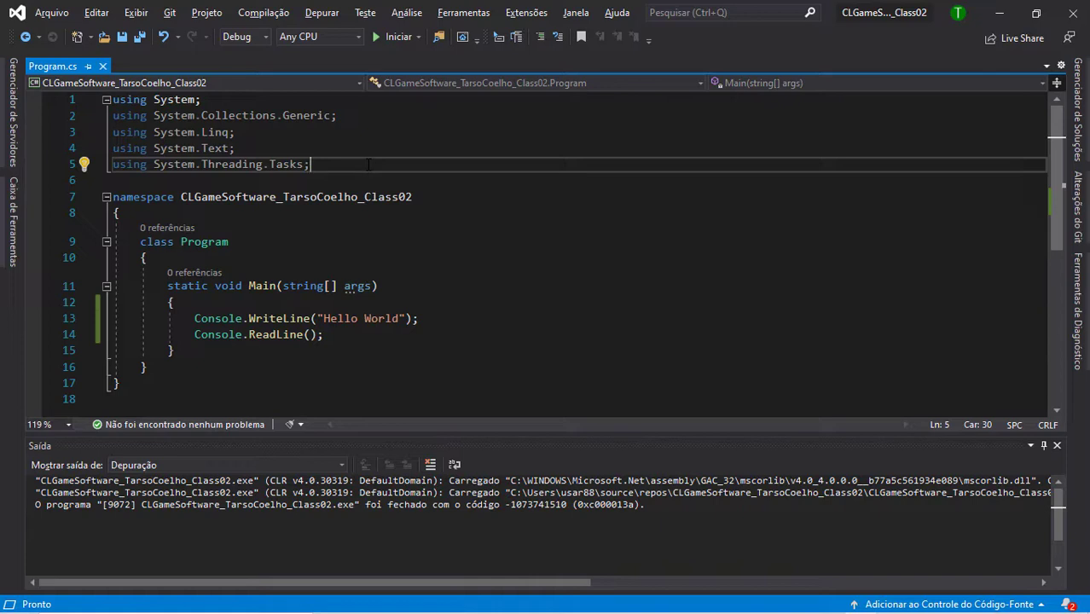
Highlight the using directives upward from the end of System.Threading.Tasks to review them again, and clear the selection.
key("shift+Up")
key("shift+Up")
key("shift+Up")
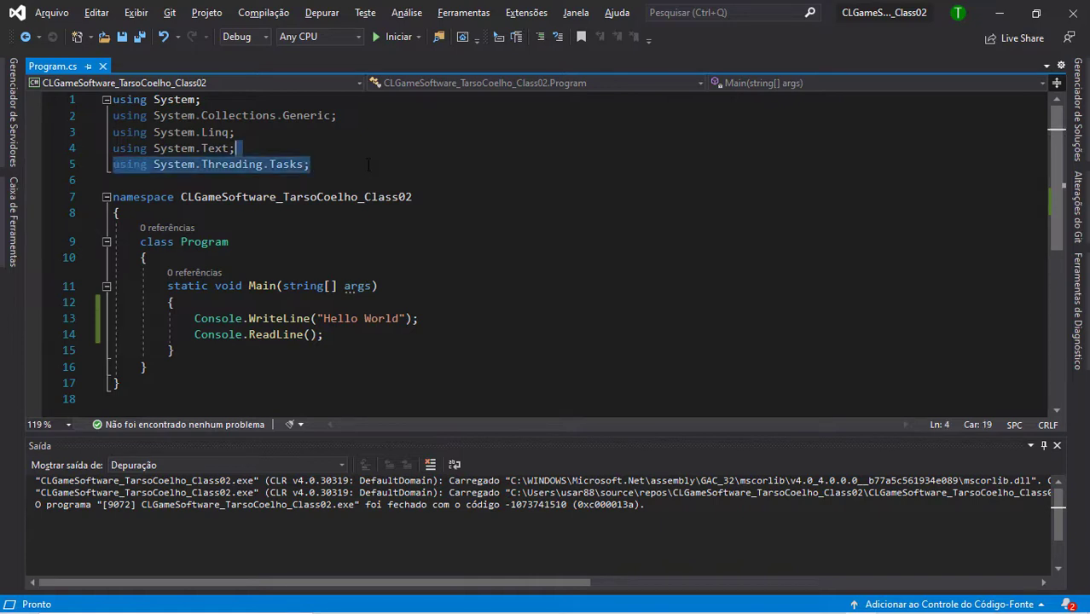
key("ctrl+shift+Left")
left_click(368, 165)
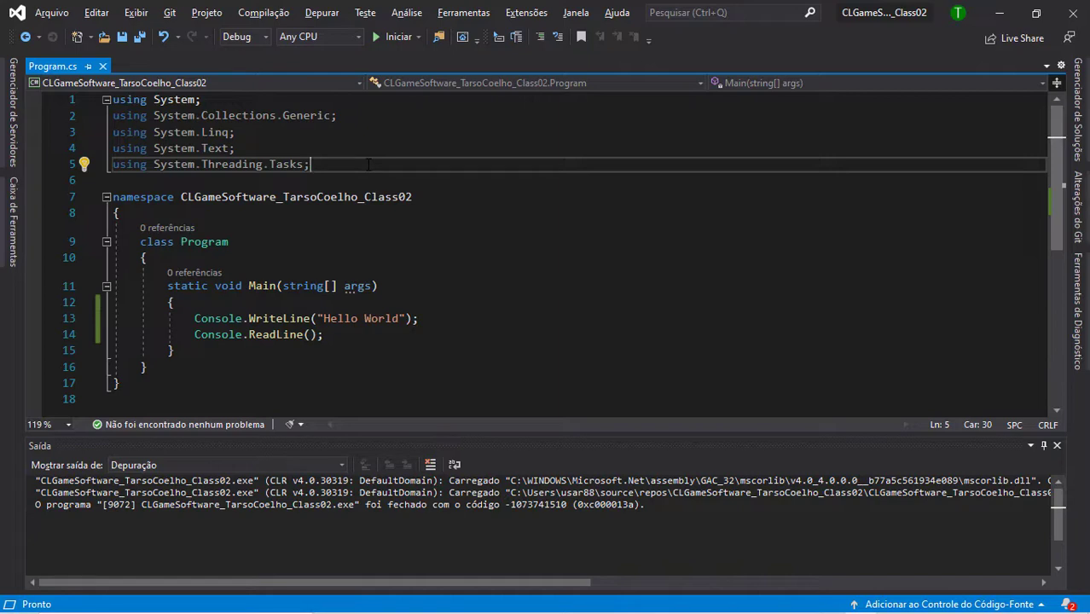
key("Up")
key("Down")
key("shift+Up")
key("shift+Up")
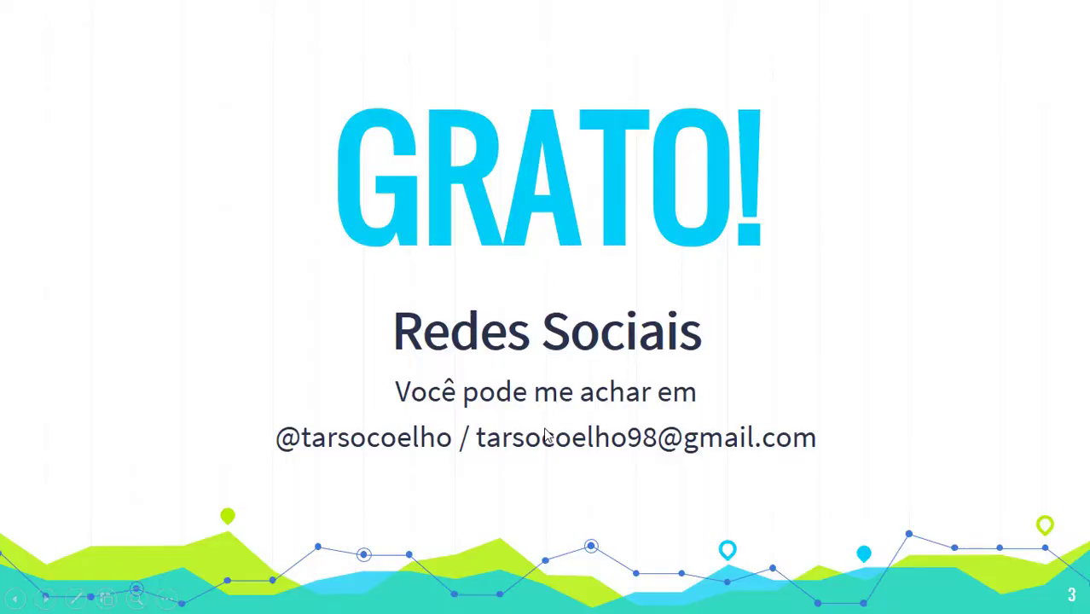